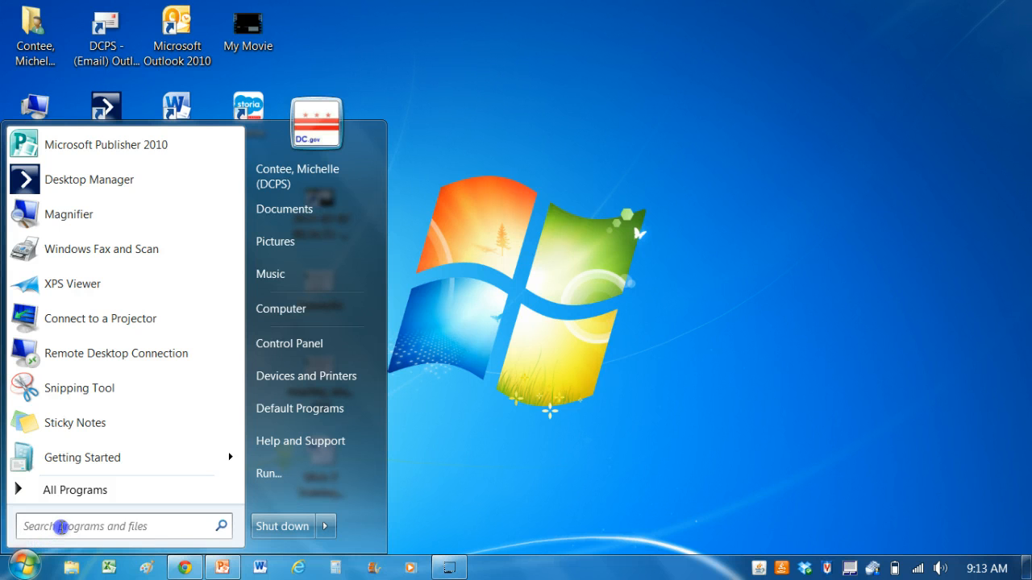
# Search the computer's programs for "word" and launch Microsoft Word 2010 with a blank document
pyautogui.click(67, 522)
pyautogui.write('M')
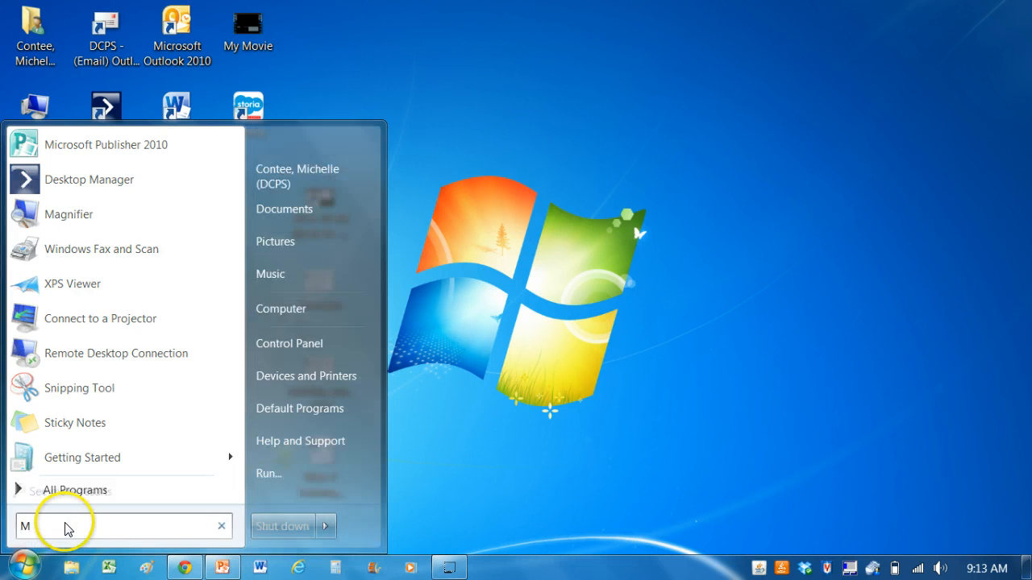
pyautogui.press('BackSpace')
pyautogui.write('word')
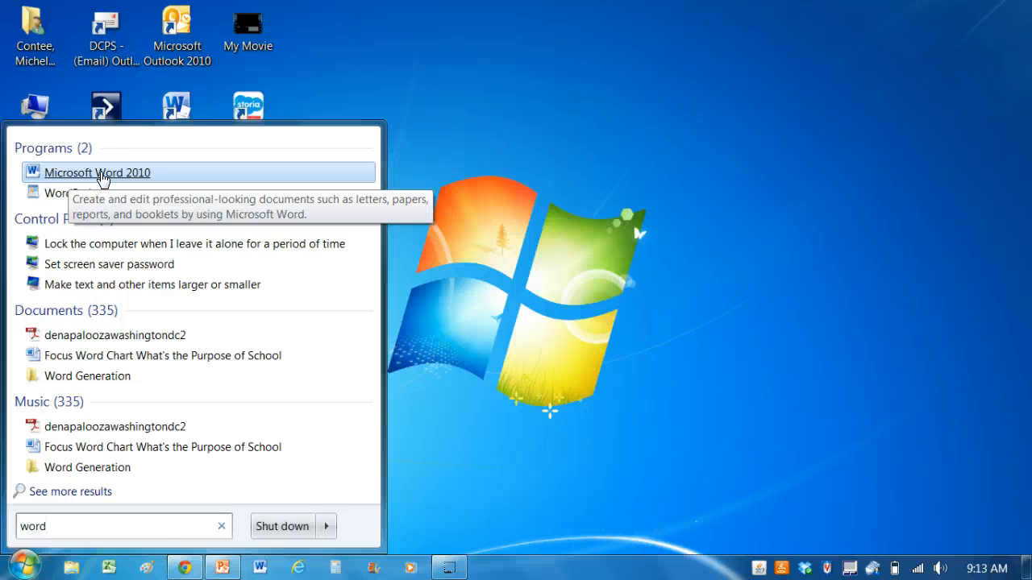
pyautogui.click(100, 173)
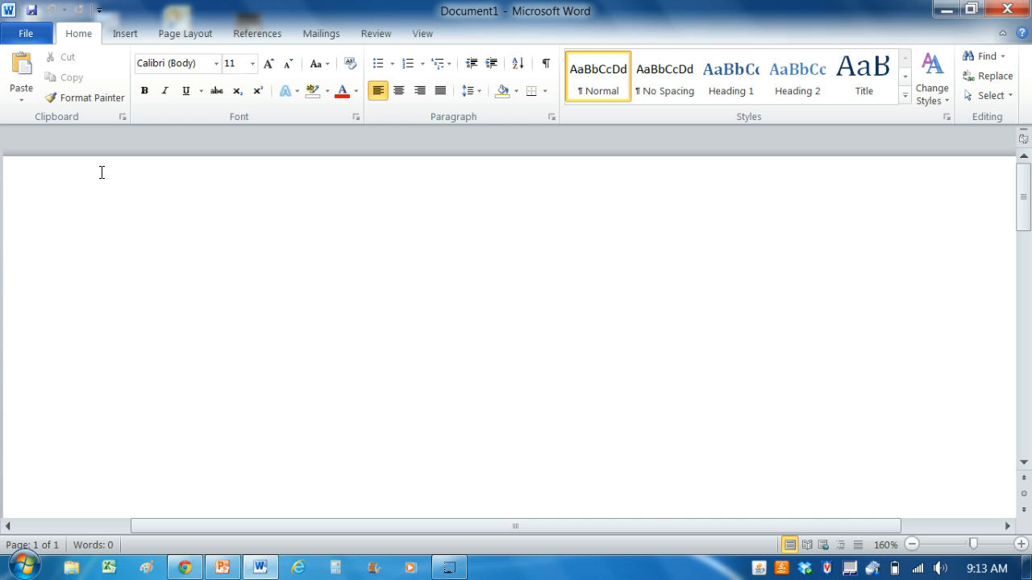
# Set custom page margins of .75 for the top, bottom, left and right of the whole document
pyautogui.click(193, 38)
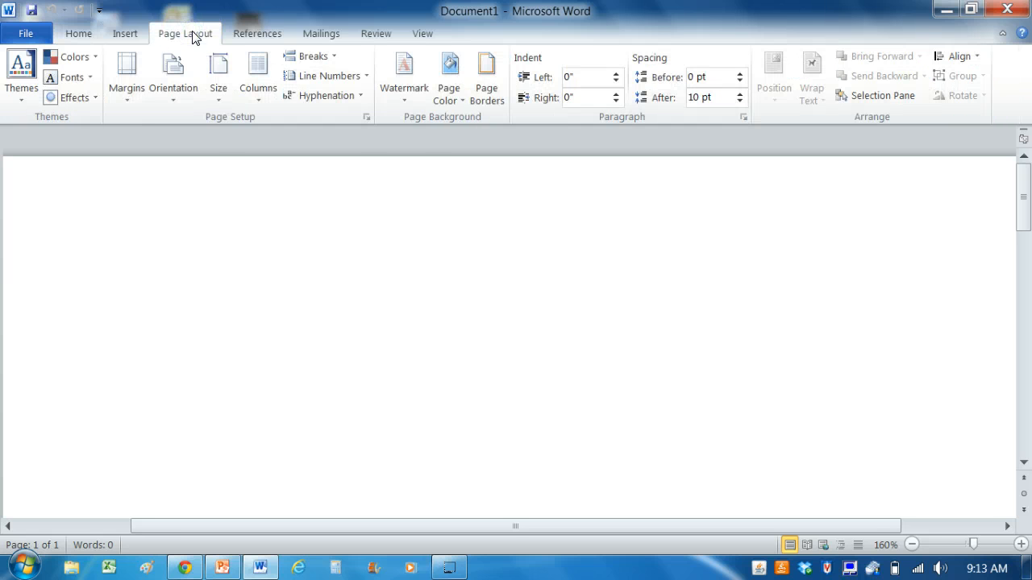
pyautogui.click(126, 69)
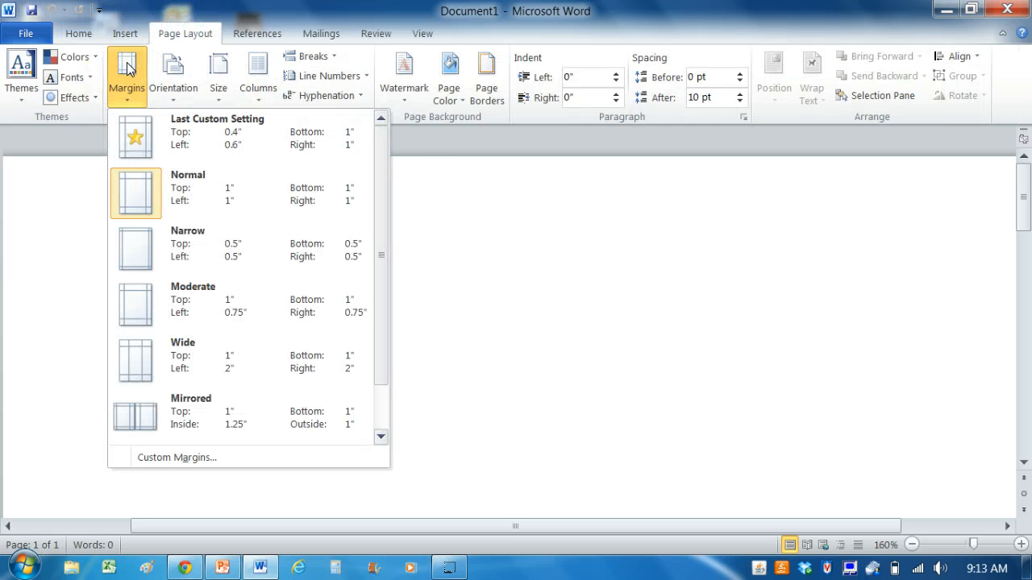
pyautogui.click(177, 458)
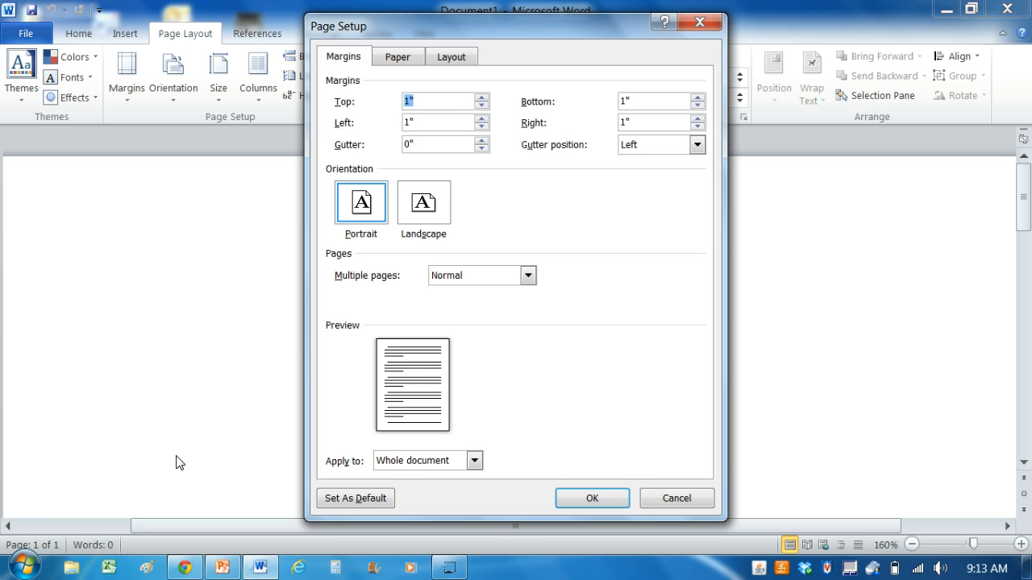
pyautogui.write('.75')
pyautogui.press('Tab')
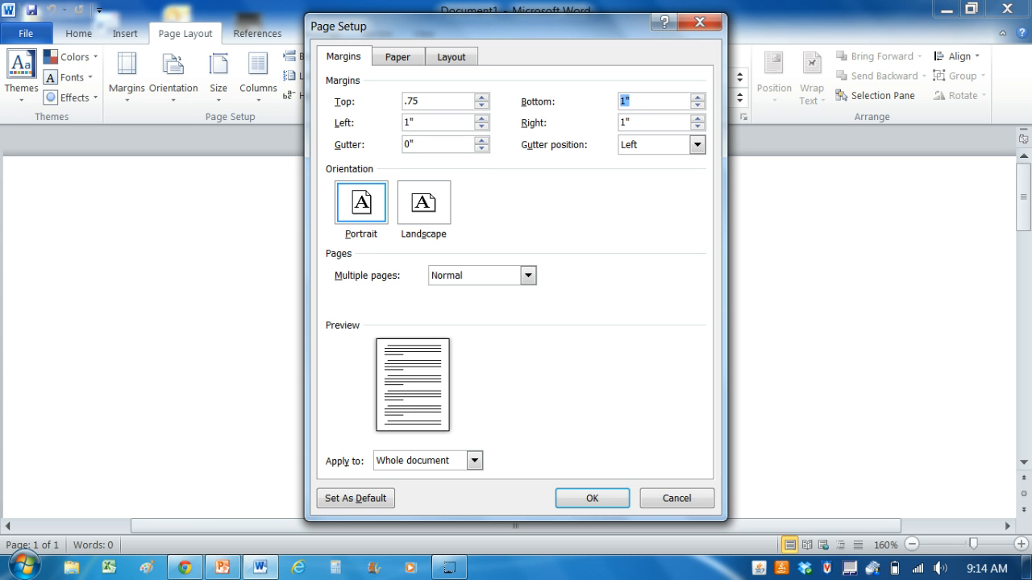
pyautogui.write('.75')
pyautogui.press('Tab')
pyautogui.write('/75')
pyautogui.press('Tab')
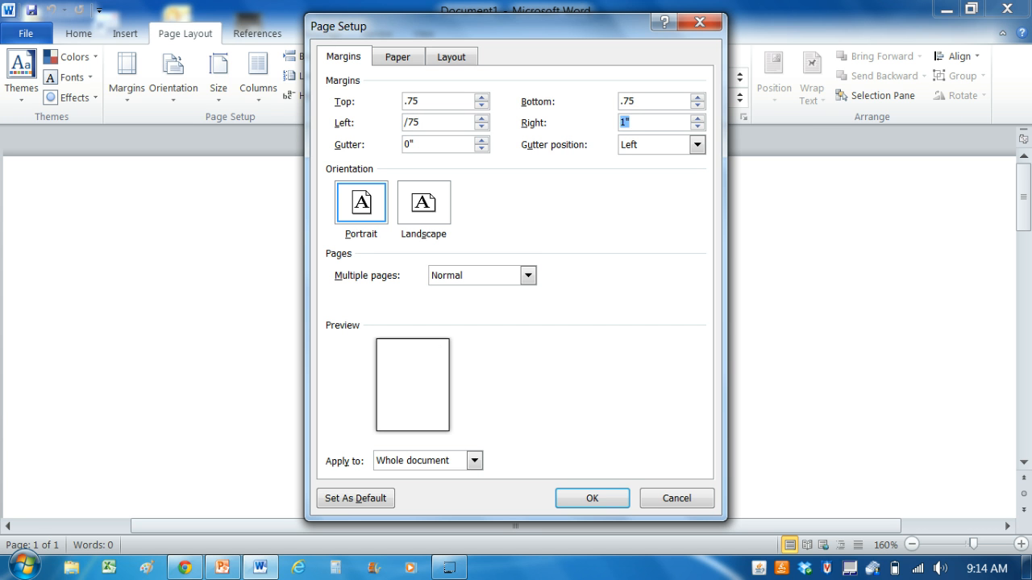
pyautogui.write('.75')
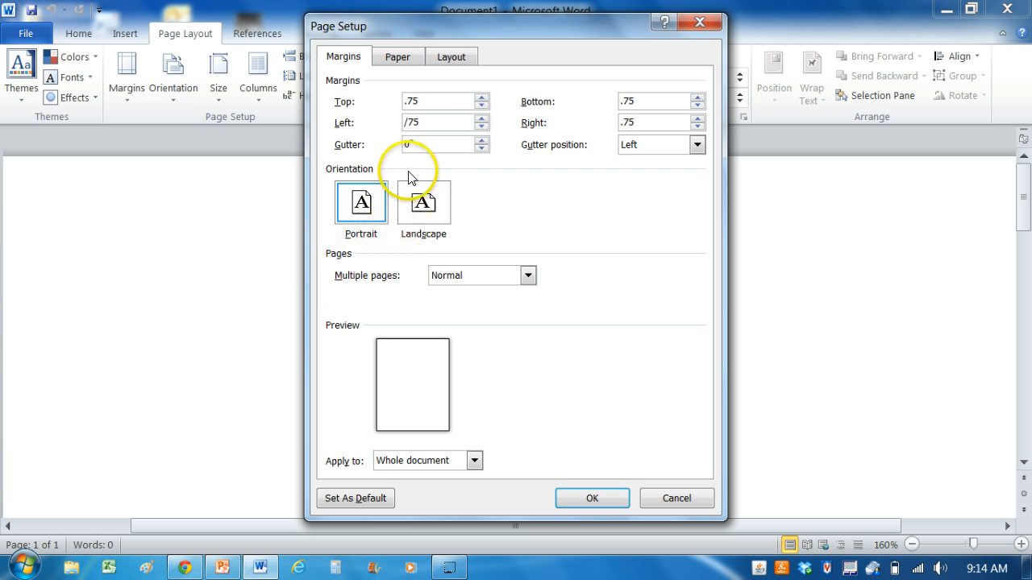
pyautogui.moveTo(429, 126); pyautogui.dragTo(375, 131)
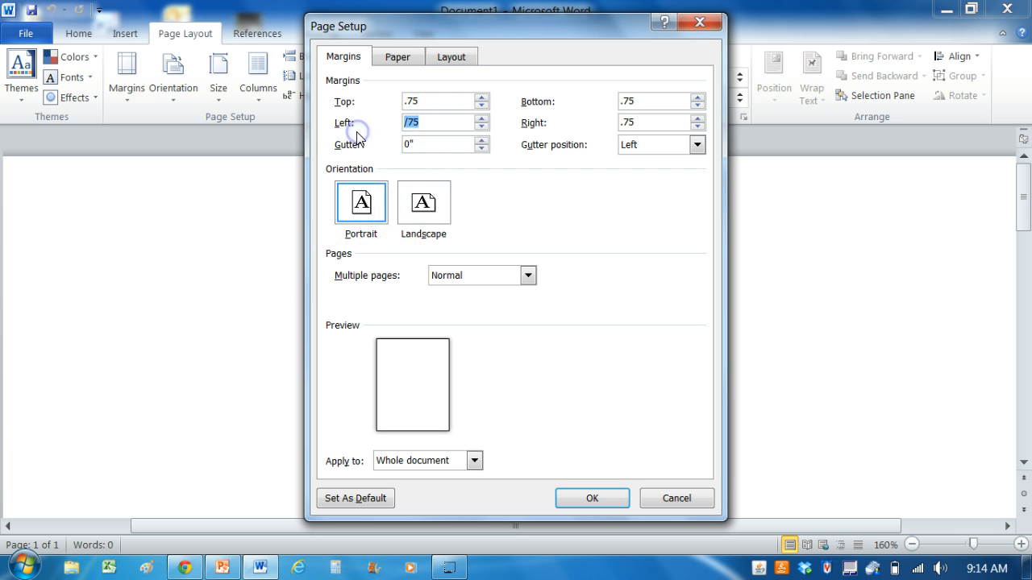
pyautogui.write('.75')
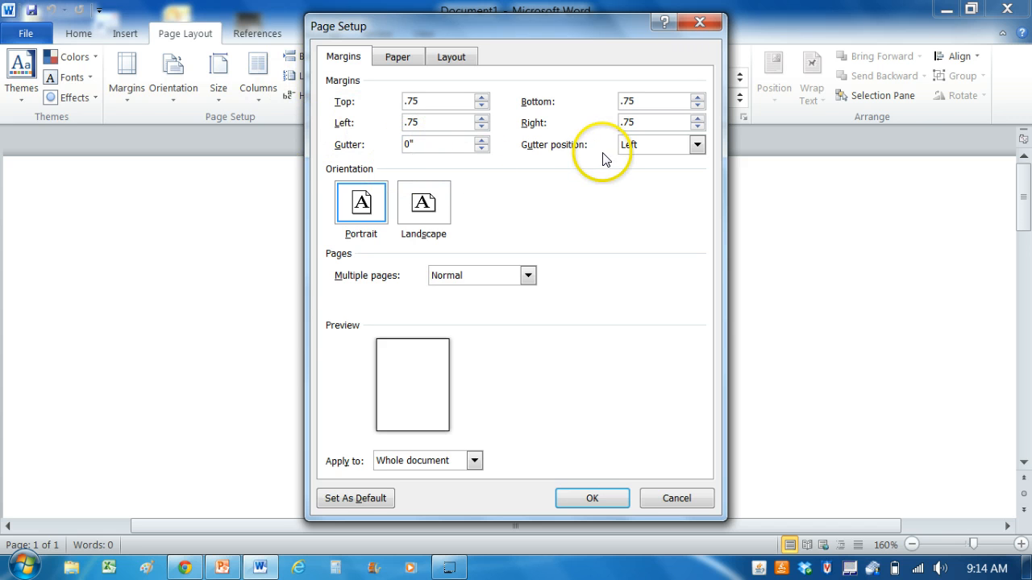
pyautogui.click(591, 493)
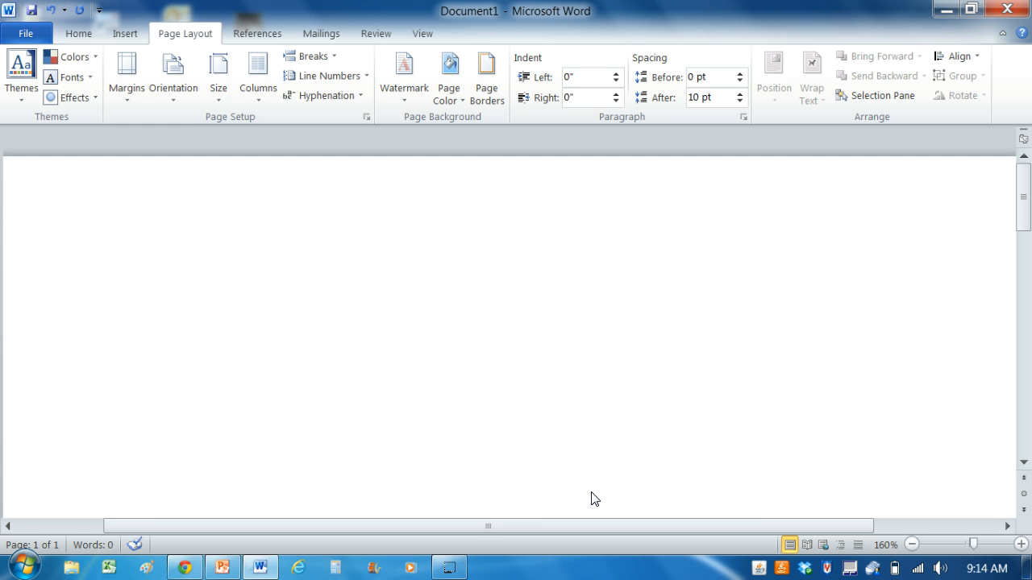
# Enter the title "Cobra News" with "A publication of Sousa Middle School" on the line below it
pyautogui.write('C')
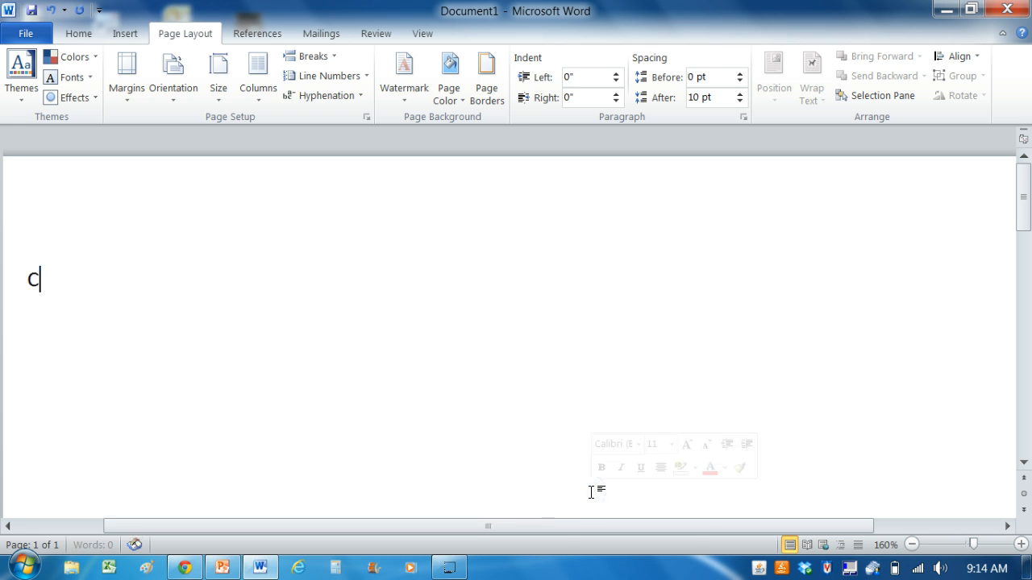
pyautogui.write('obra New')
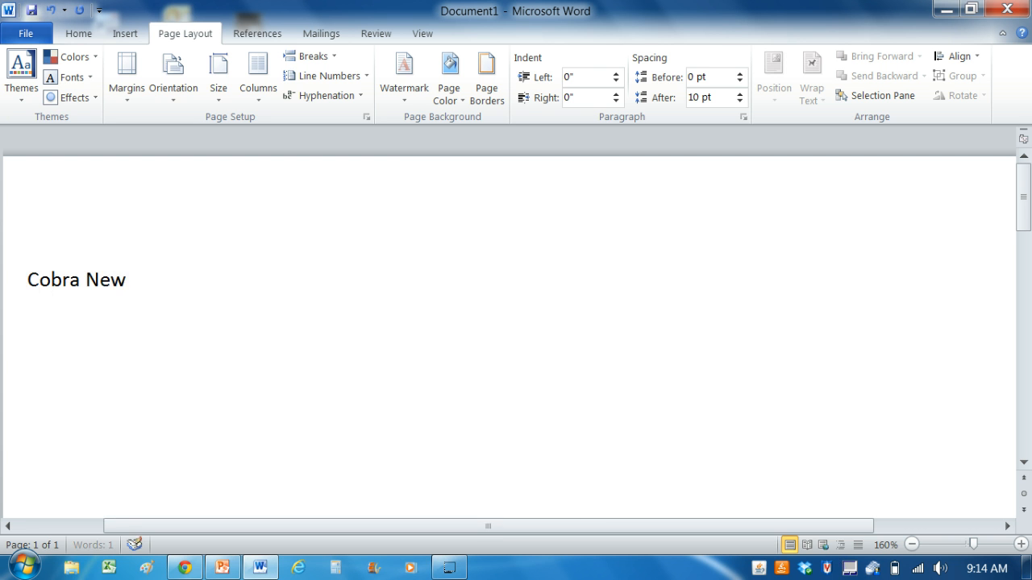
pyautogui.write('s')
pyautogui.press('Return')
pyautogui.write('A publication of S')
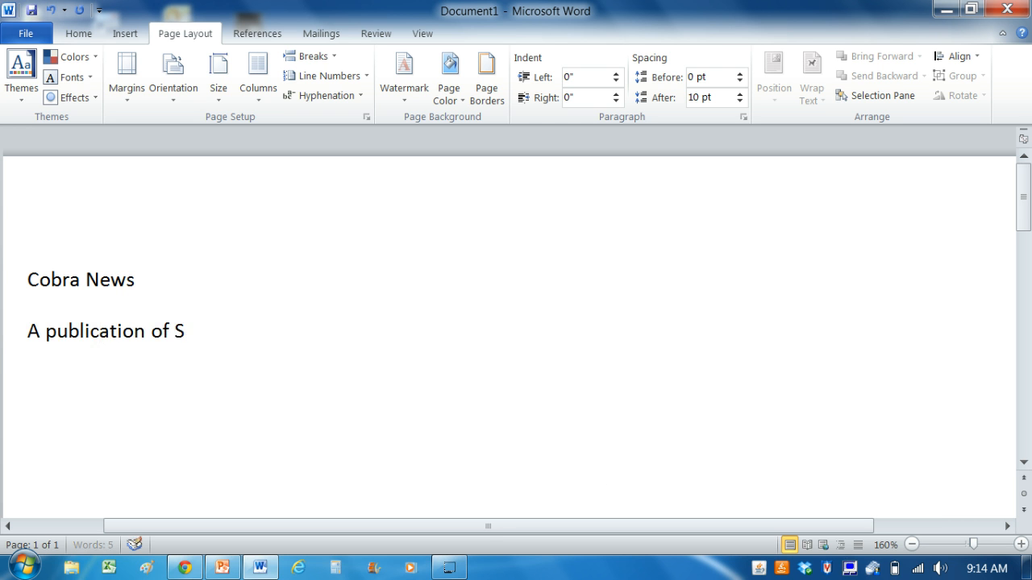
pyautogui.write('ousa Middle')
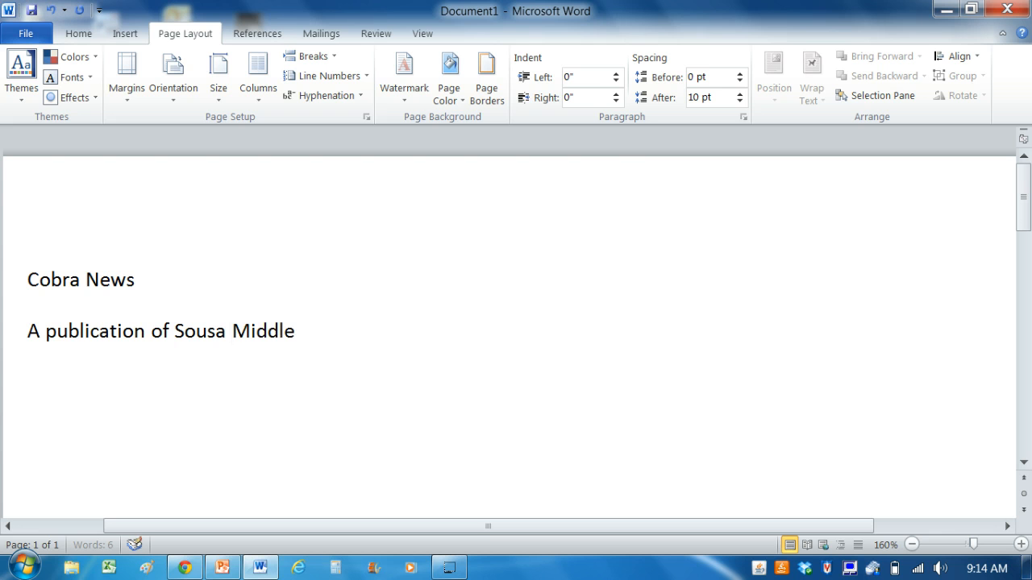
pyautogui.write(' School')
pyautogui.press('Return')
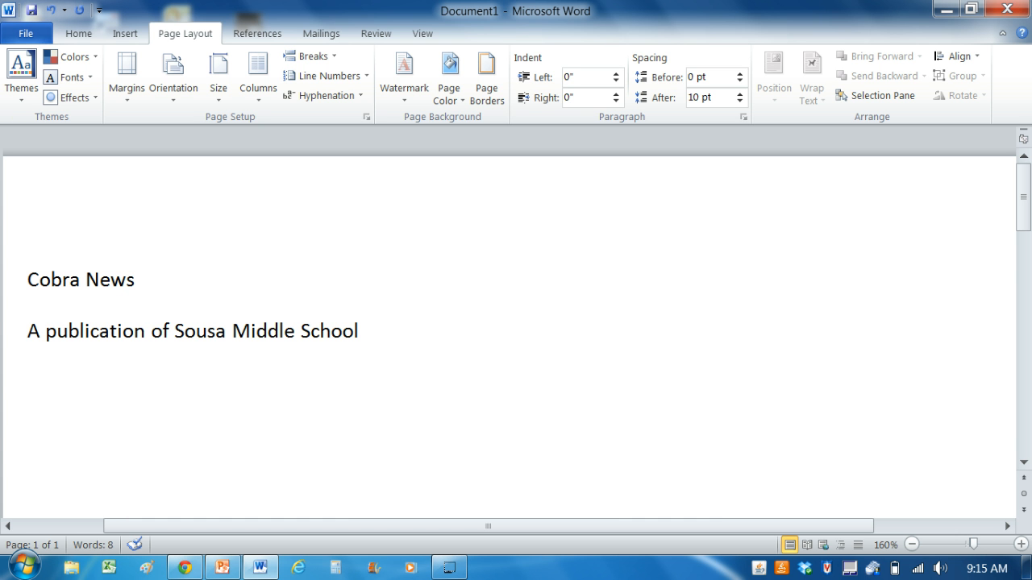
# Format the title line "Cobra News" in the Algerian font at size 72 and bold
pyautogui.moveTo(95, 417); pyautogui.dragTo(58, 132)
pyautogui.click(57, 132)
pyautogui.moveTo(27, 279); pyautogui.dragTo(159, 285)
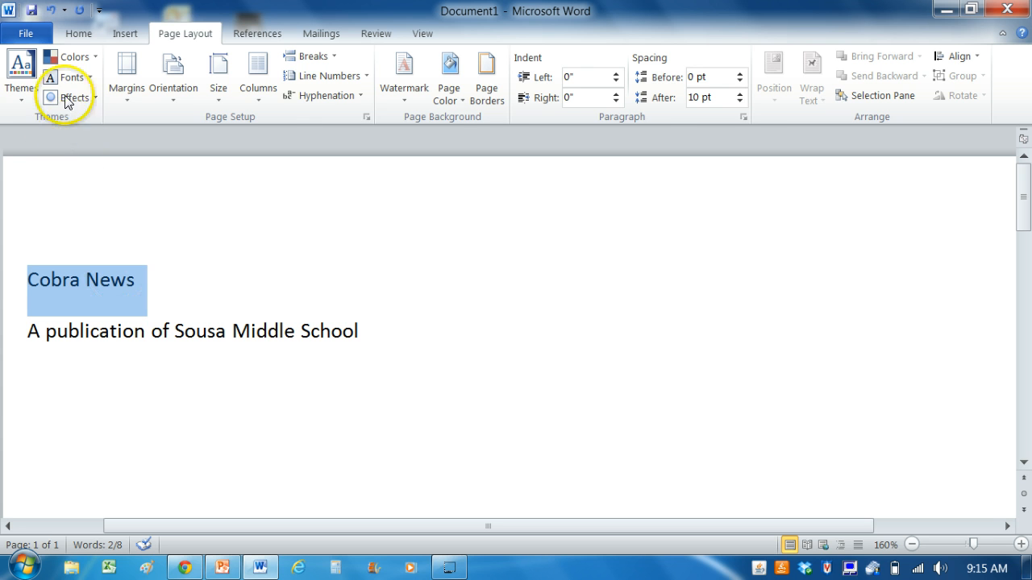
pyautogui.click(82, 37)
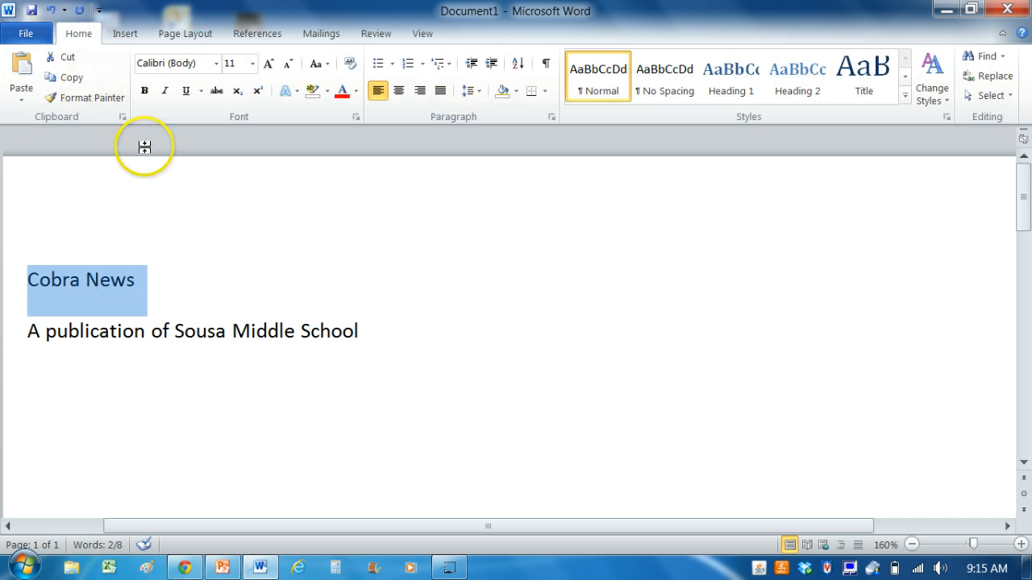
pyautogui.click(216, 64)
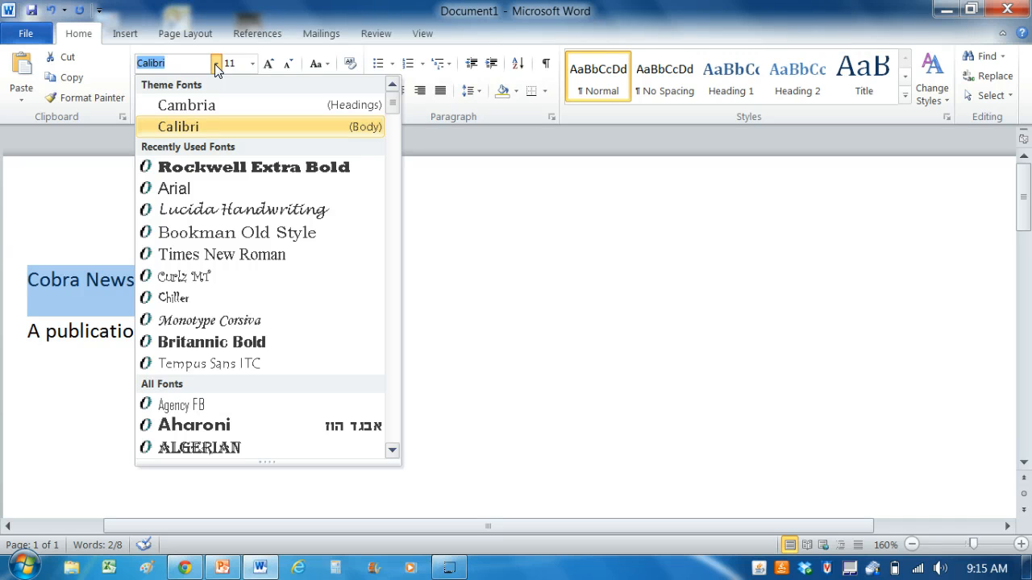
pyautogui.click(216, 64)
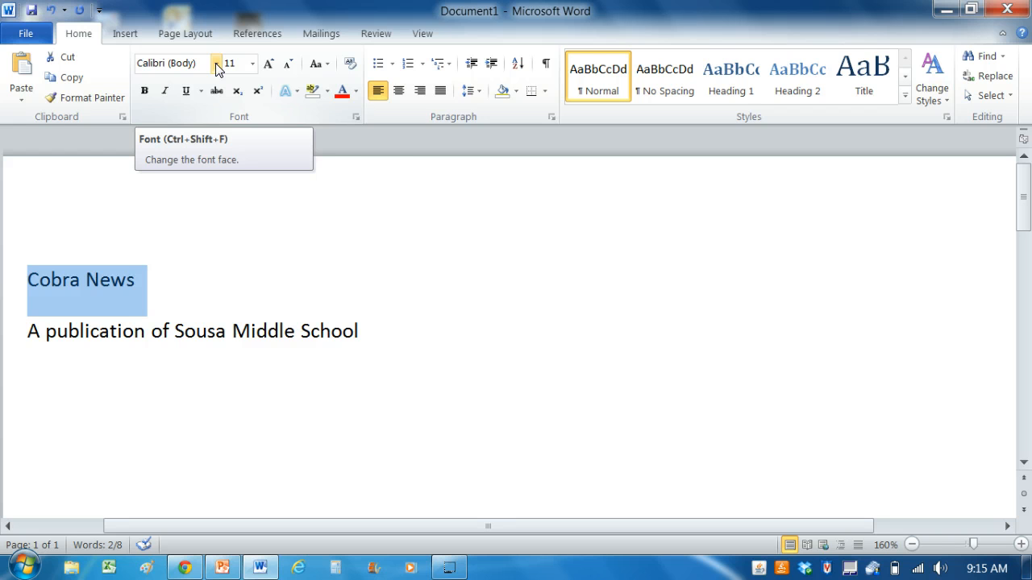
pyautogui.click(216, 64)
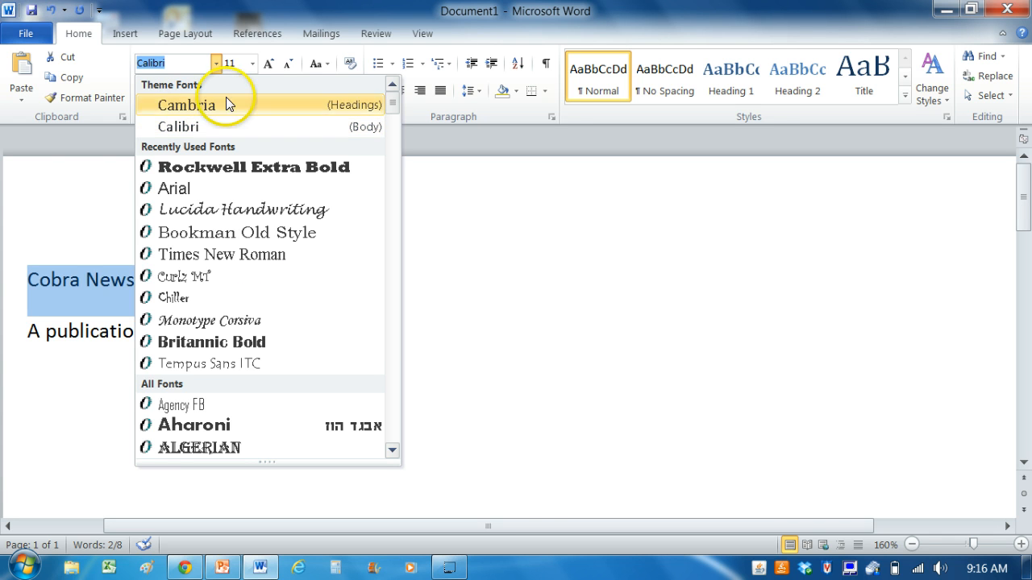
pyautogui.click(193, 448)
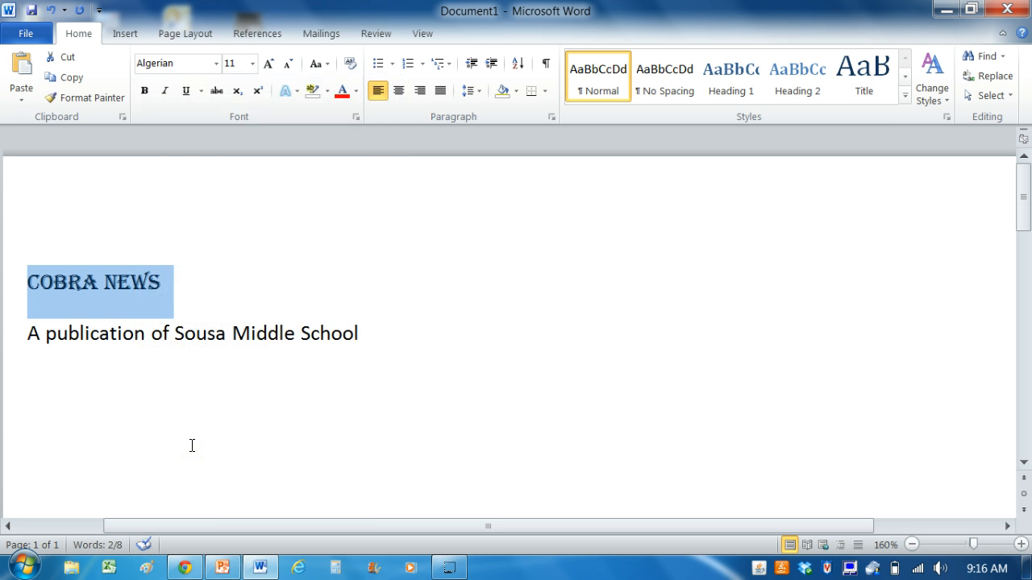
pyautogui.click(251, 64)
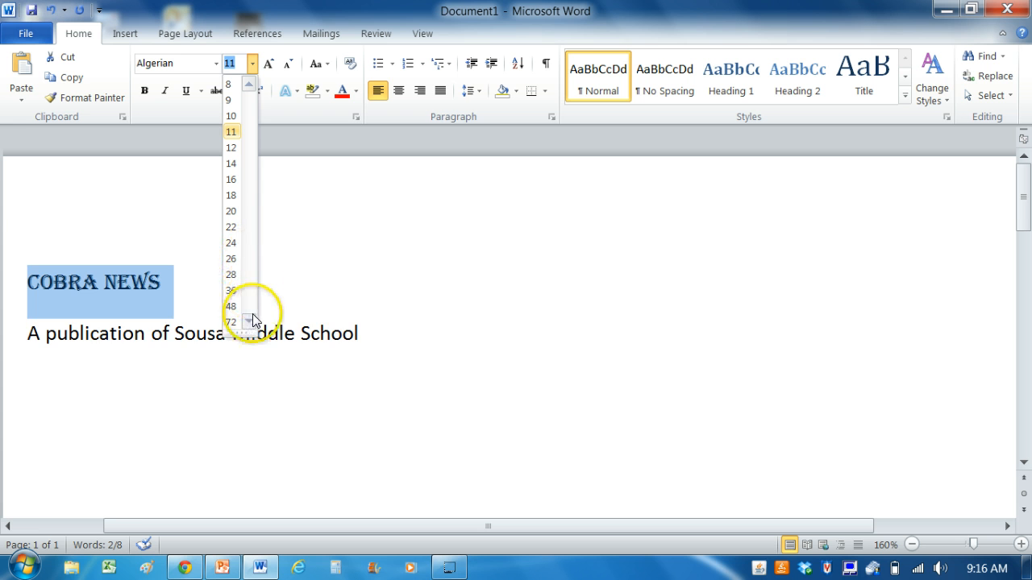
pyautogui.click(233, 324)
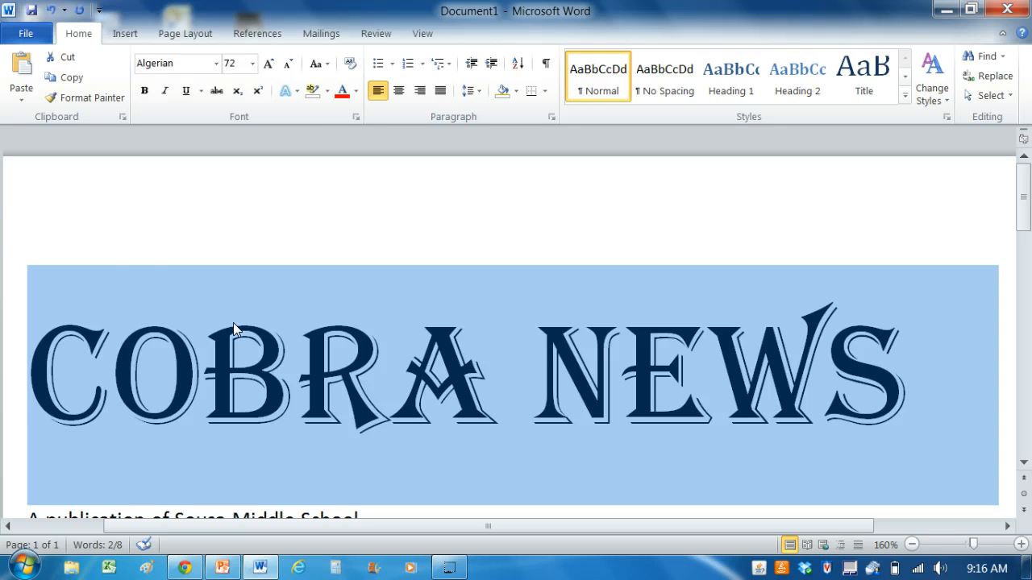
pyautogui.click(145, 91)
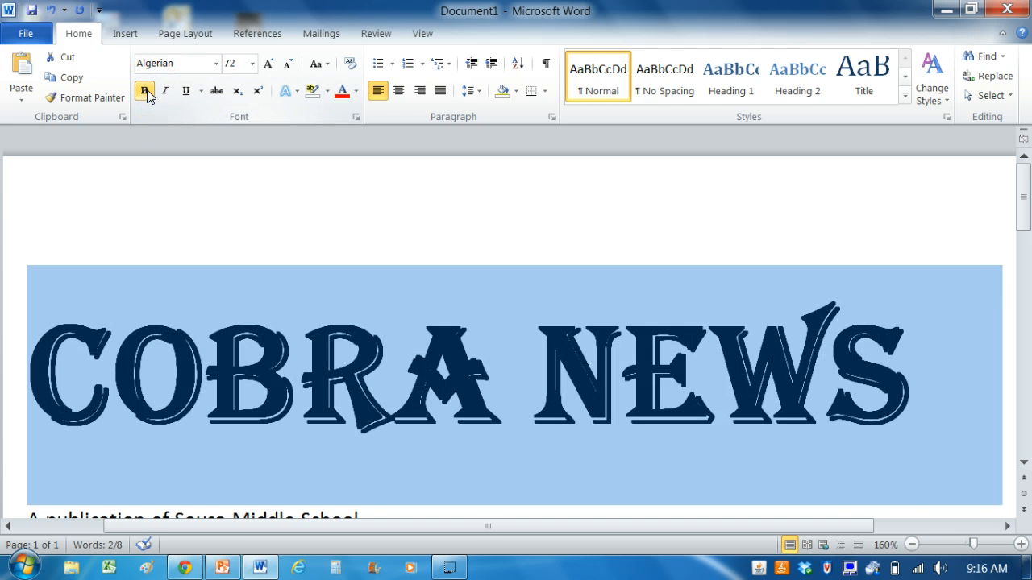
pyautogui.click(341, 315)
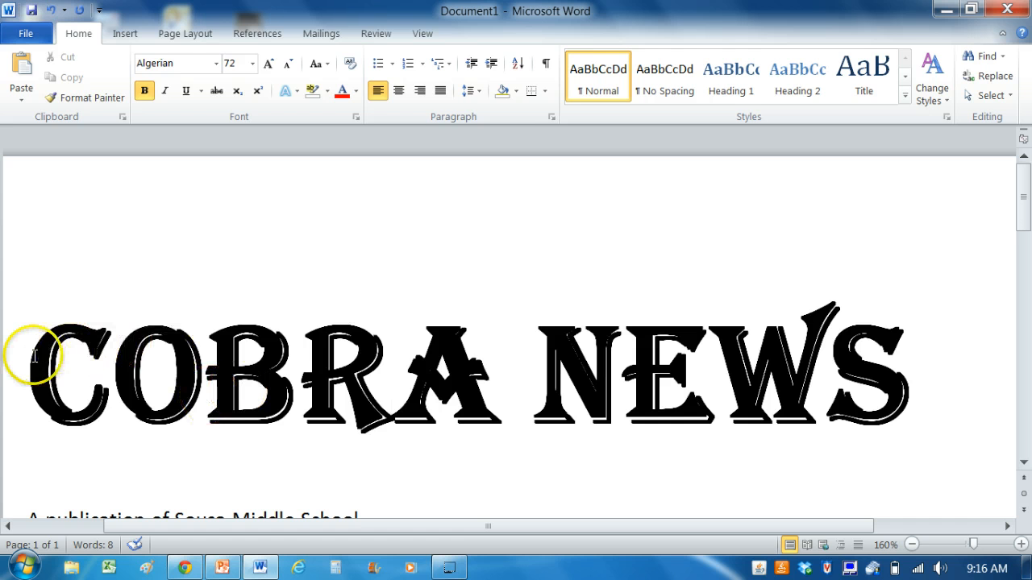
# Change the font of the "Cobra News" title to Bookman Old Style
pyautogui.moveTo(27, 357); pyautogui.dragTo(853, 385)
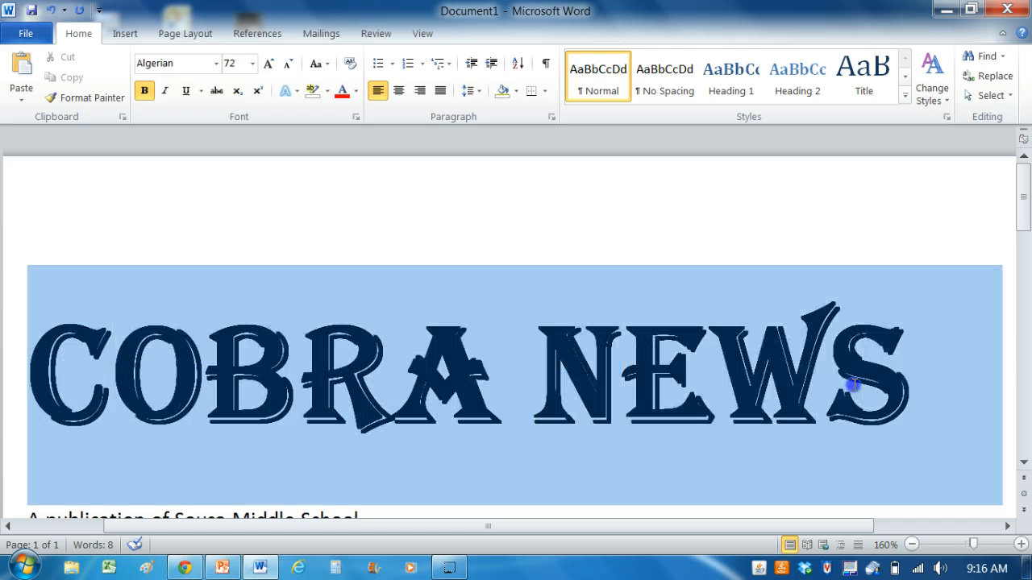
pyautogui.click(216, 63)
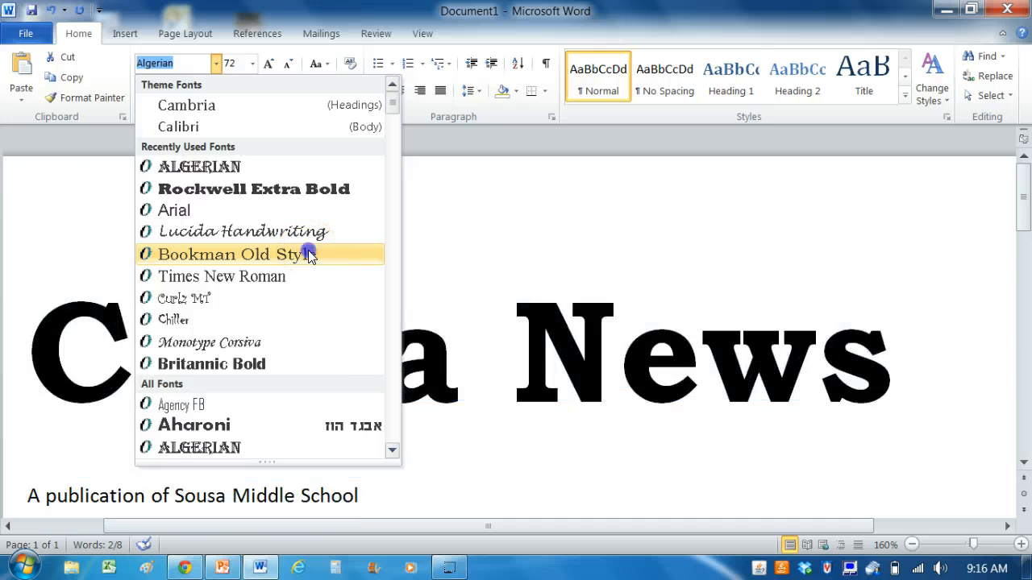
pyautogui.click(308, 251)
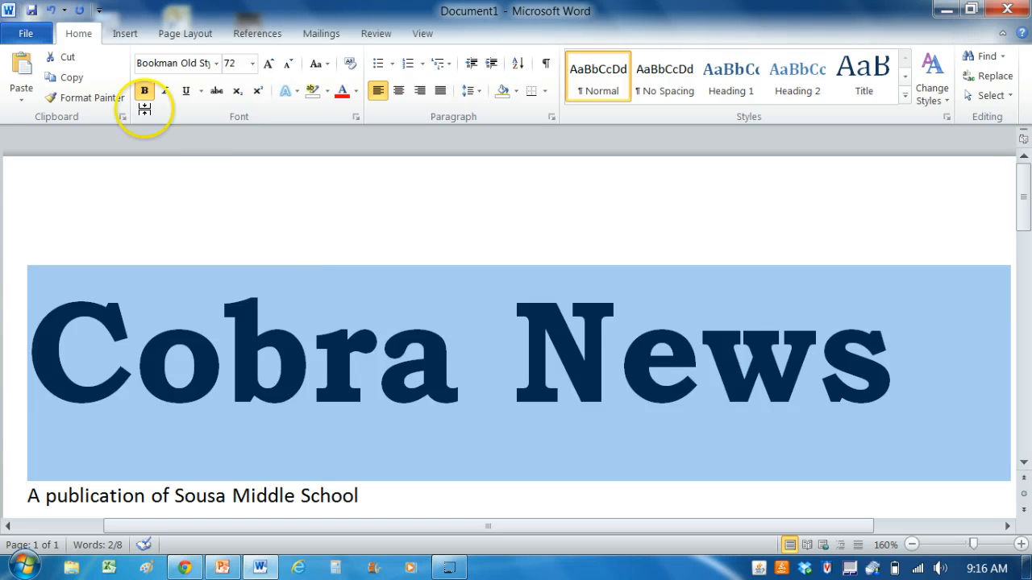
# Center the "Cobra News" title horizontally on the page
pyautogui.click(83, 32)
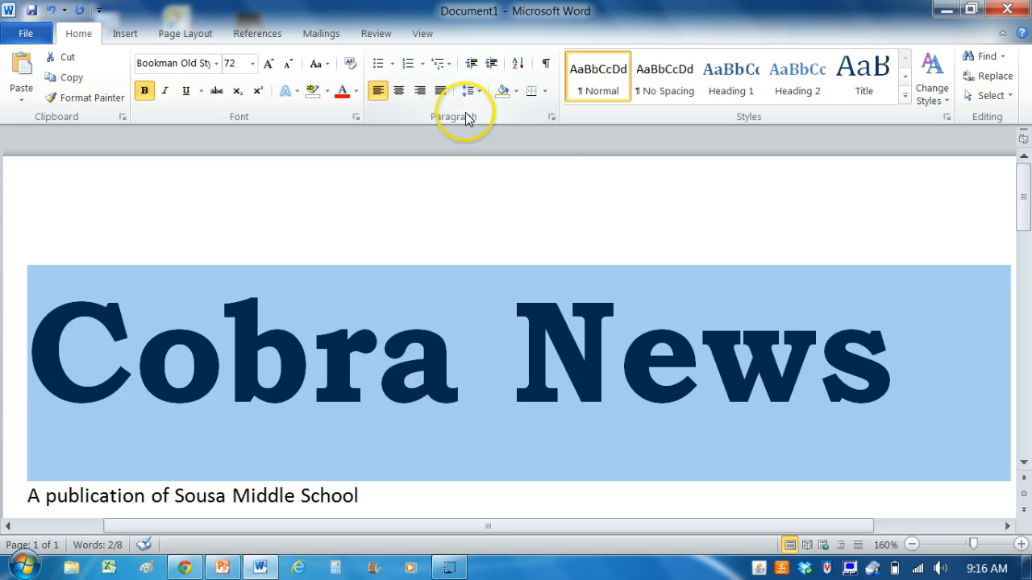
pyautogui.click(402, 90)
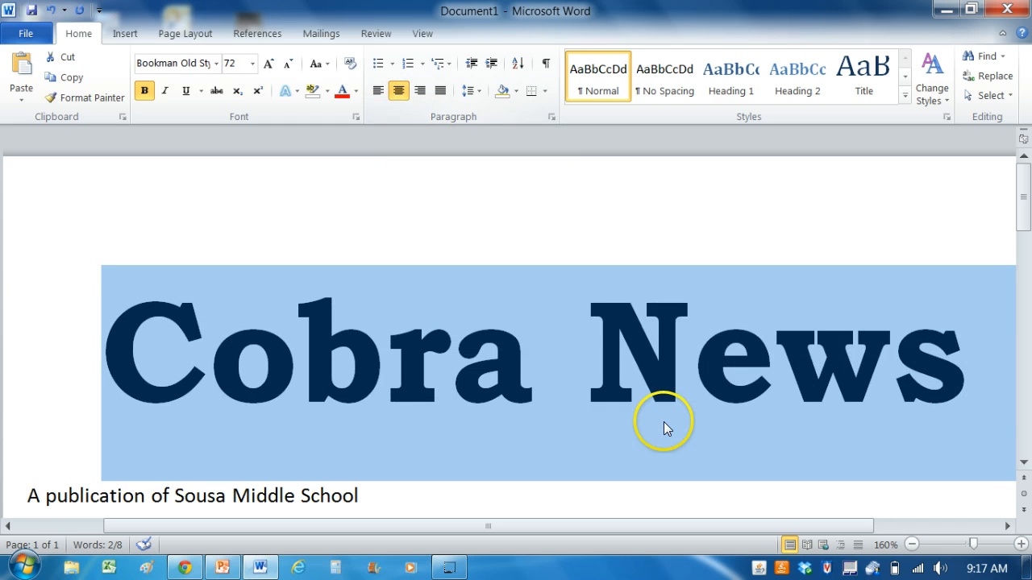
pyautogui.click(912, 546)
pyautogui.click(911, 546)
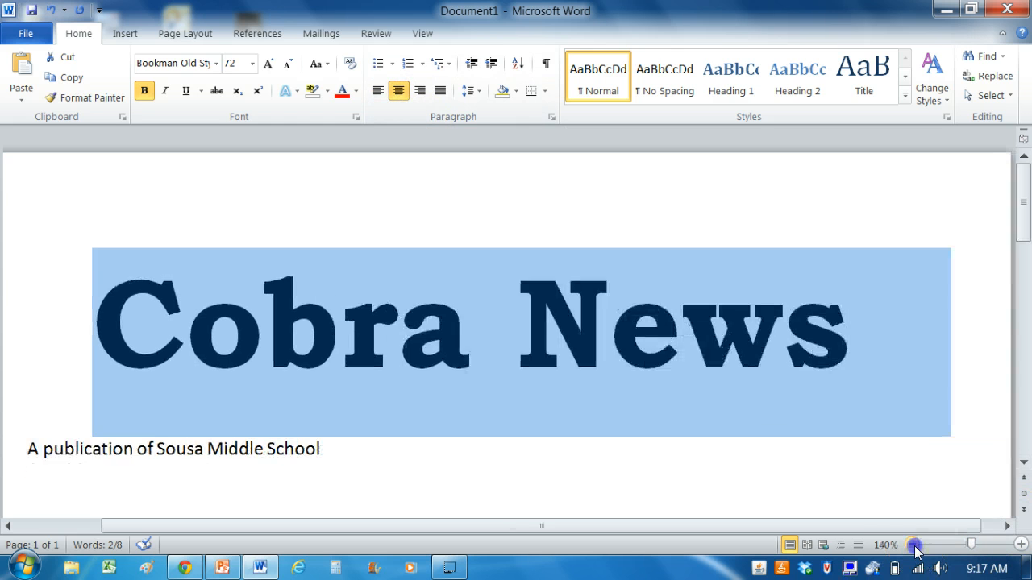
pyautogui.click(912, 546)
pyautogui.click(912, 545)
pyautogui.click(911, 546)
pyautogui.click(911, 546)
pyautogui.click(912, 545)
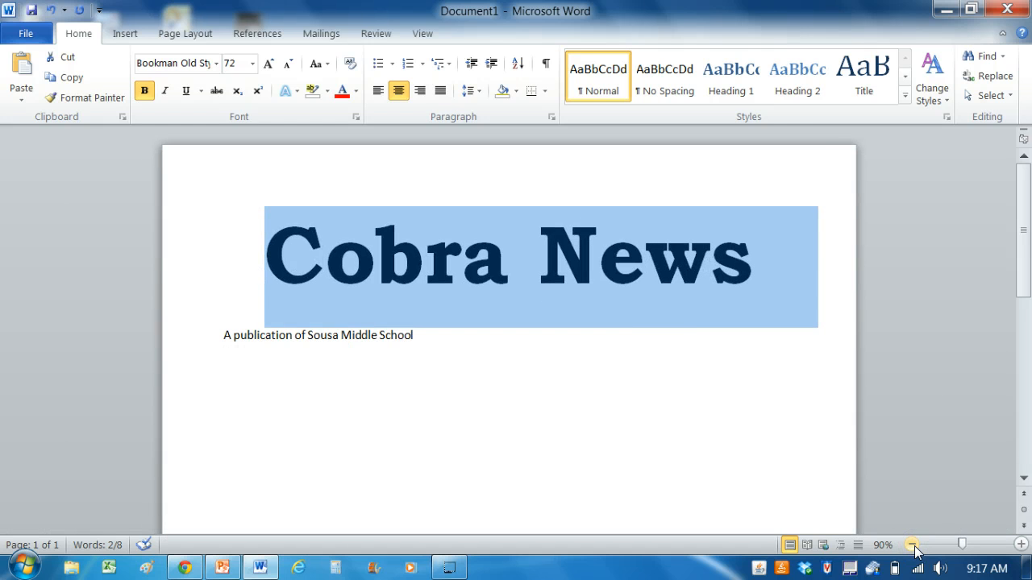
pyautogui.click(621, 380)
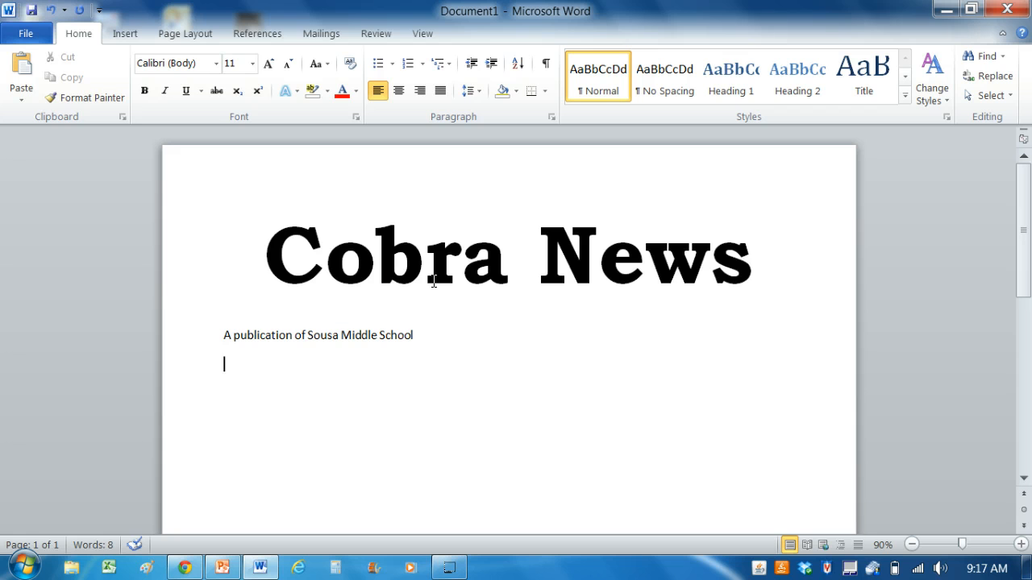
# Format the subtitle "A publication of Sousa Middle School" in Bookman Old Style at size 26
pyautogui.click(397, 246)
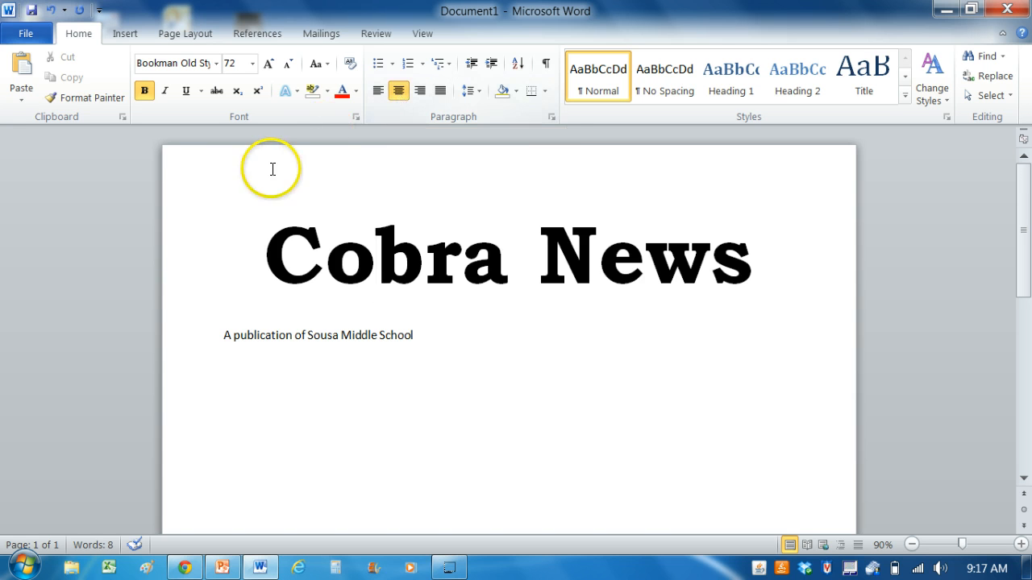
pyautogui.moveTo(215, 329); pyautogui.dragTo(419, 354)
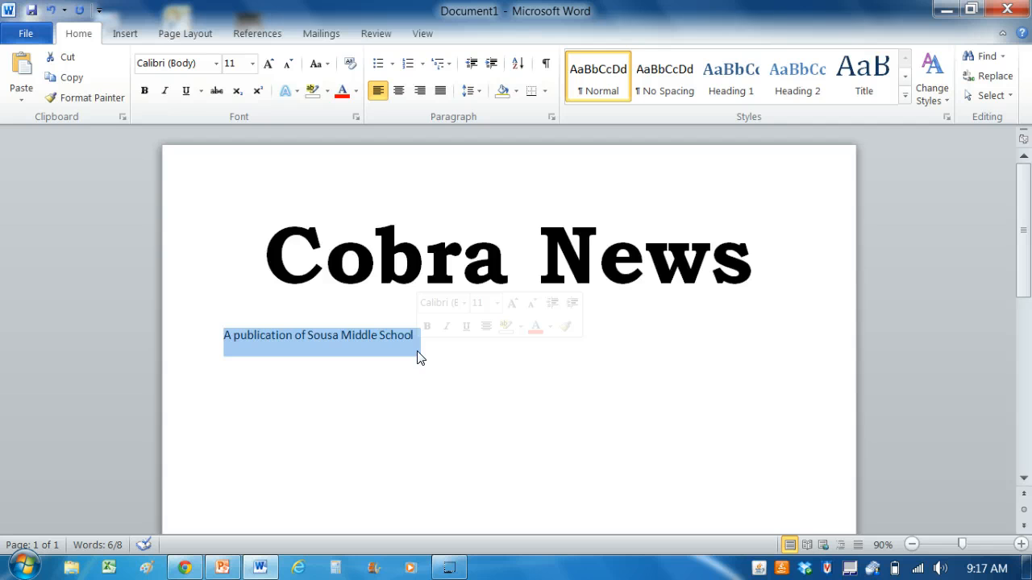
pyautogui.click(376, 239)
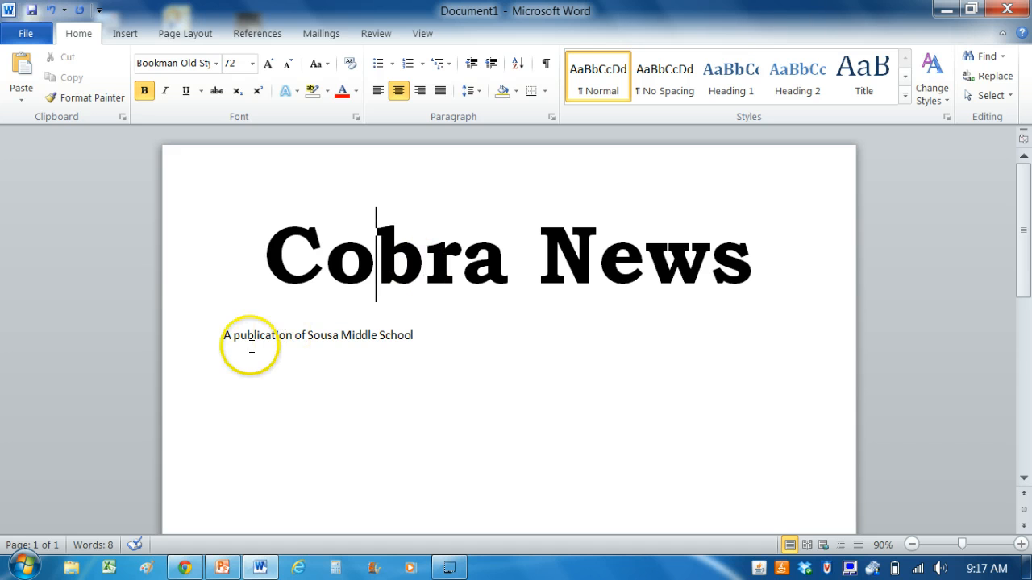
pyautogui.click(200, 340)
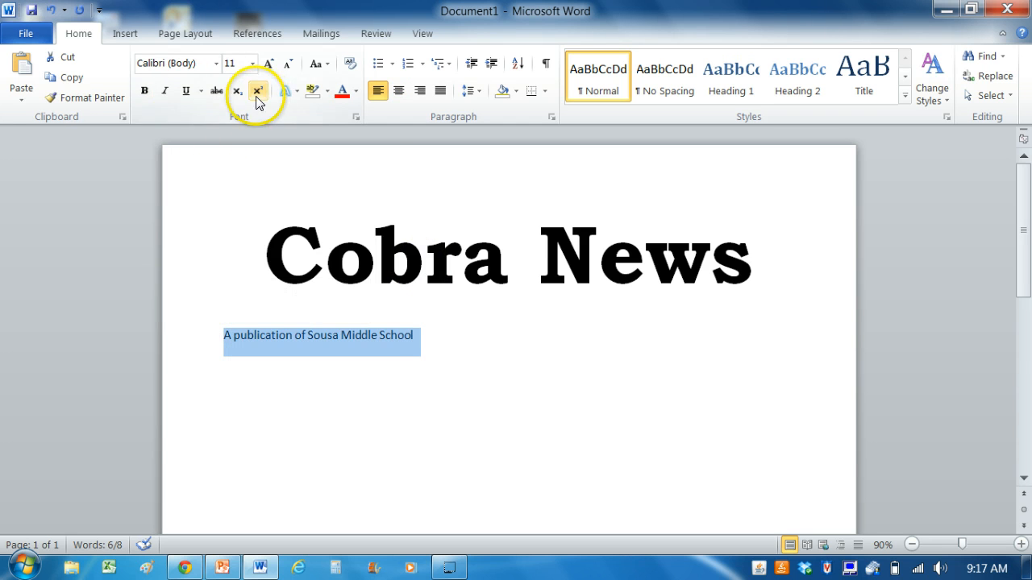
pyautogui.click(216, 62)
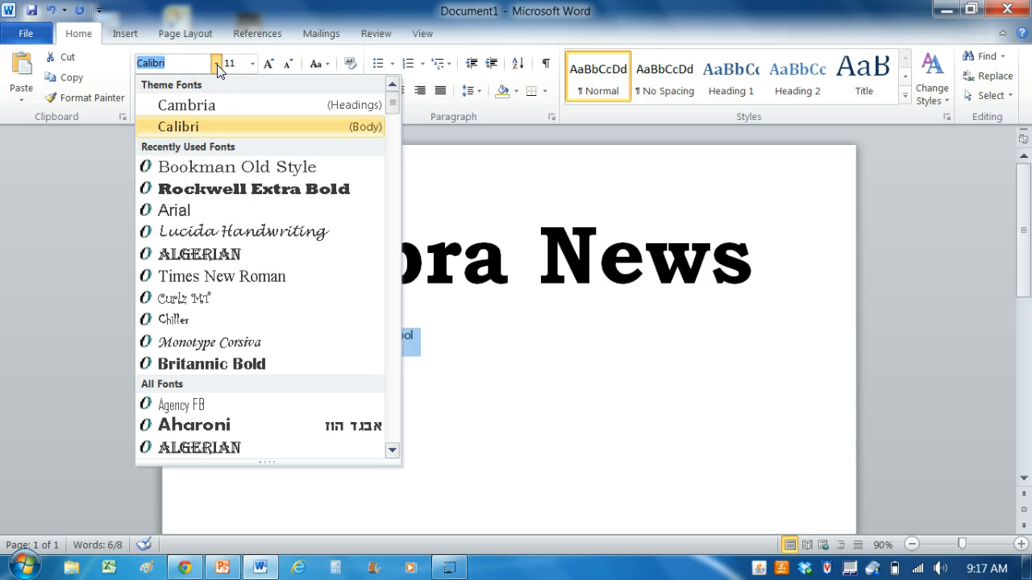
pyautogui.click(211, 177)
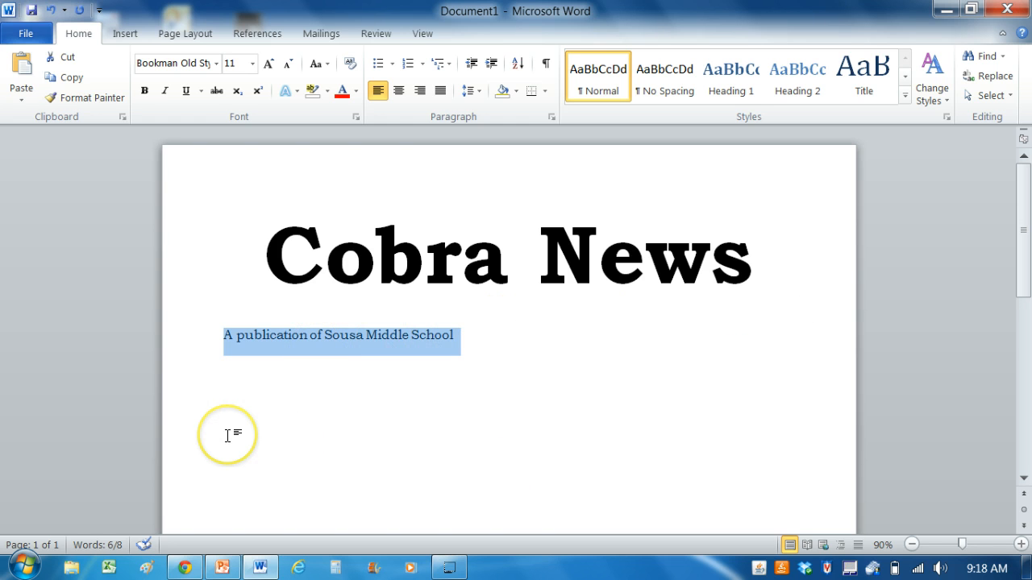
pyautogui.click(252, 65)
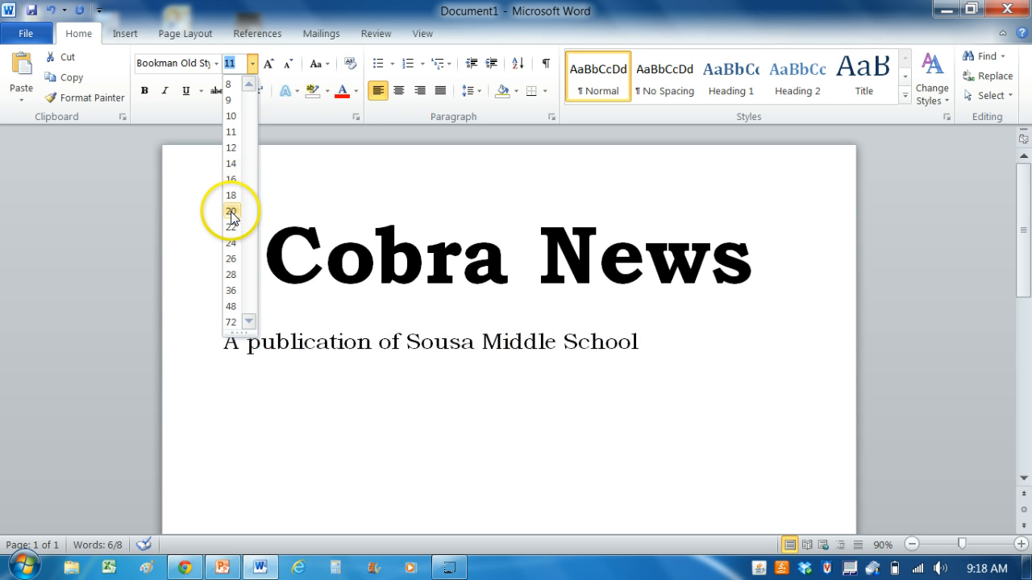
pyautogui.click(230, 263)
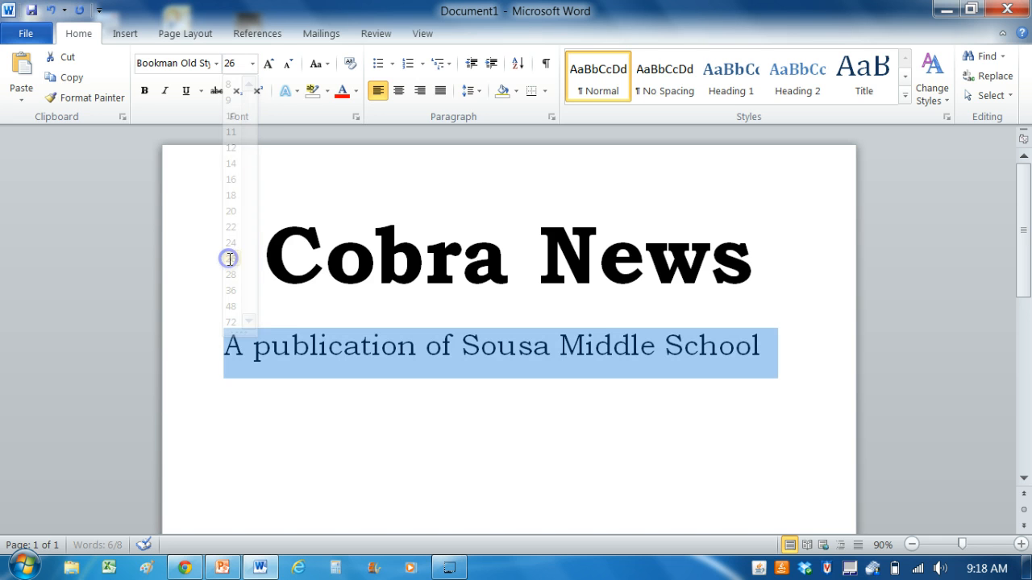
# Add three new lines after the end of the subtitle "A publication of Sousa Middle School"
pyautogui.click(769, 390)
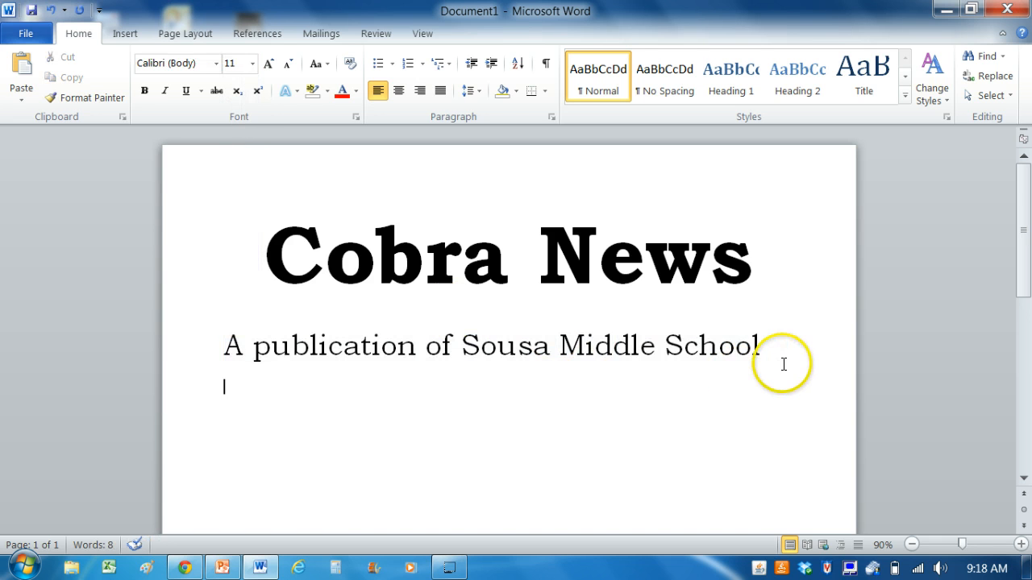
pyautogui.click(787, 347)
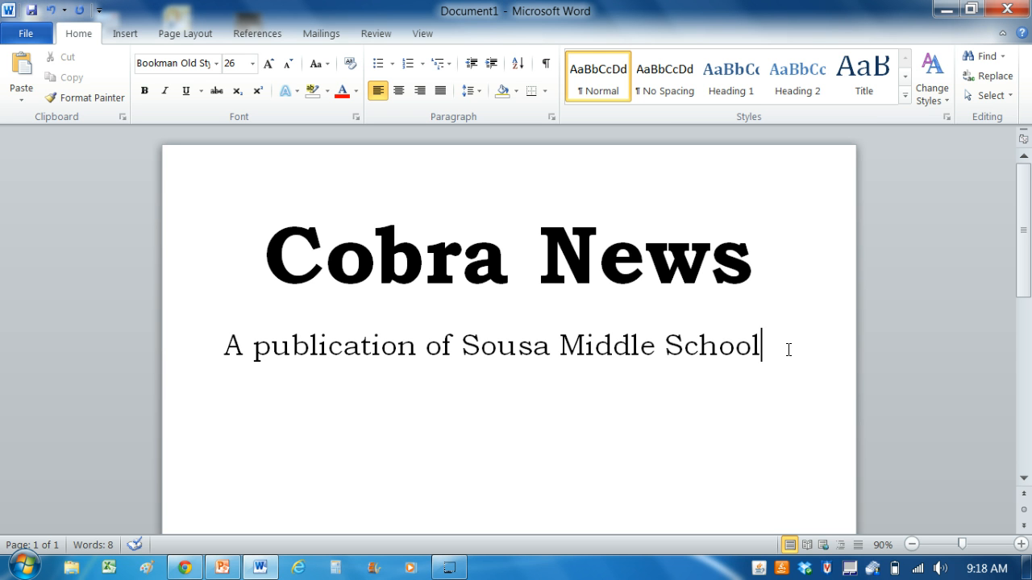
pyautogui.press('Return')
pyautogui.press('Return')
pyautogui.press('Return')
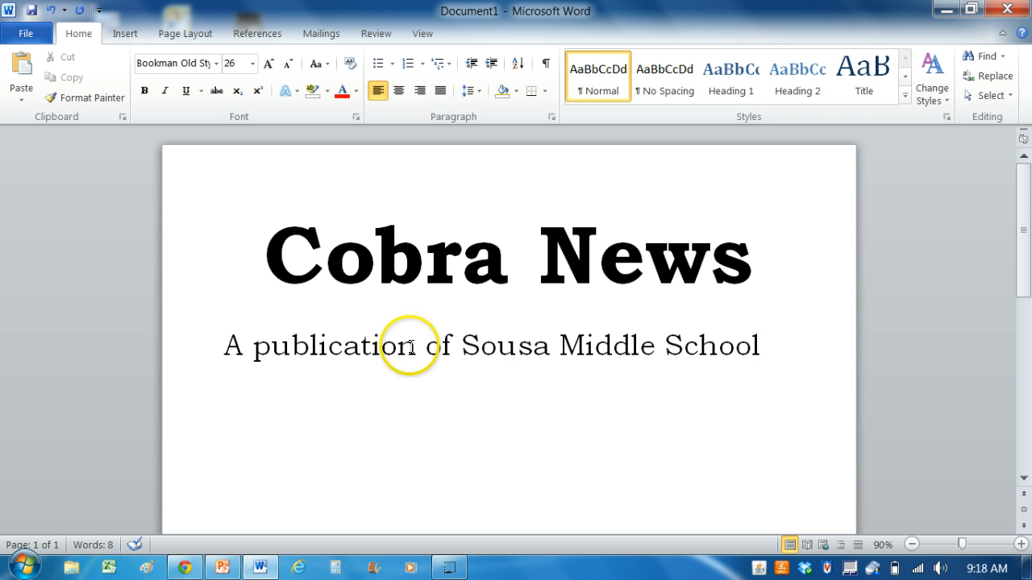
# Choose the Shadow border setting in Borders and Shading for the title and subtitle lines together
pyautogui.click(262, 249)
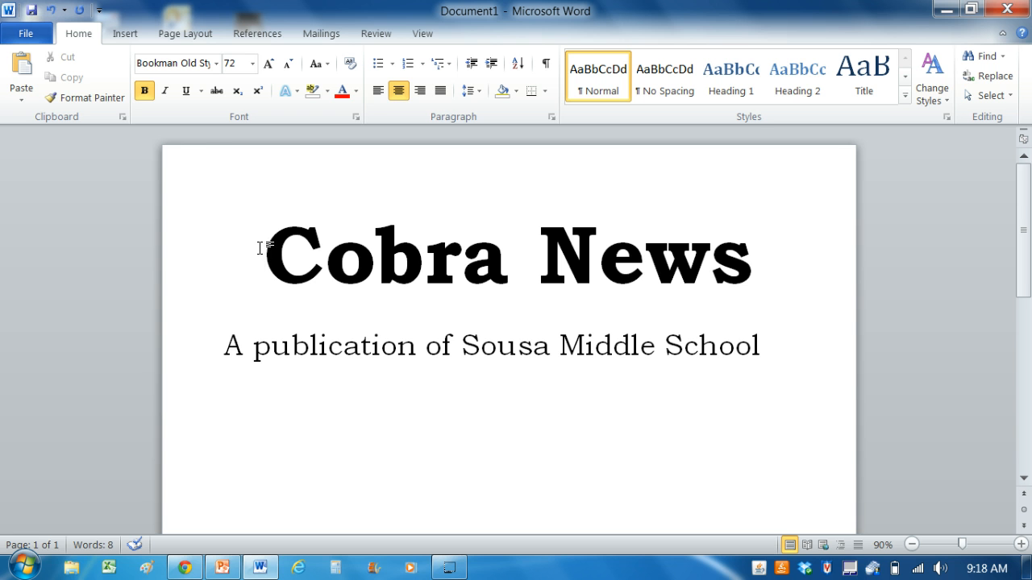
pyautogui.moveTo(259, 248); pyautogui.dragTo(759, 347)
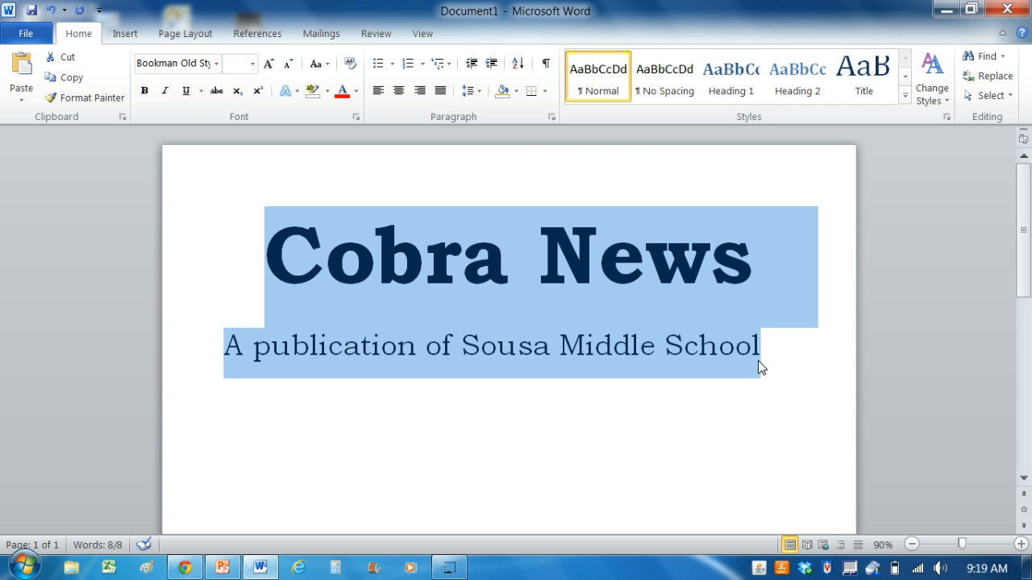
pyautogui.click(544, 93)
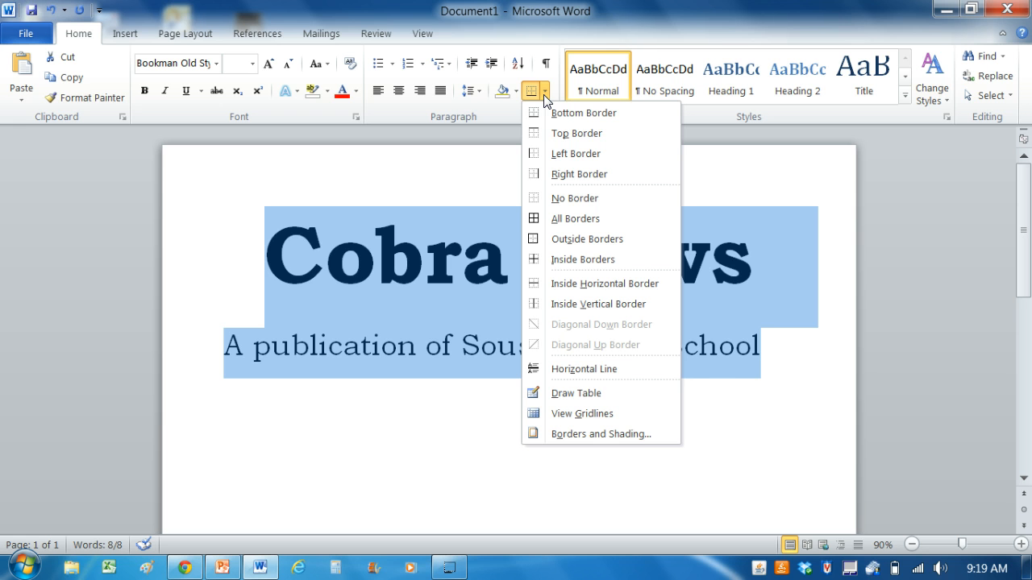
pyautogui.click(592, 436)
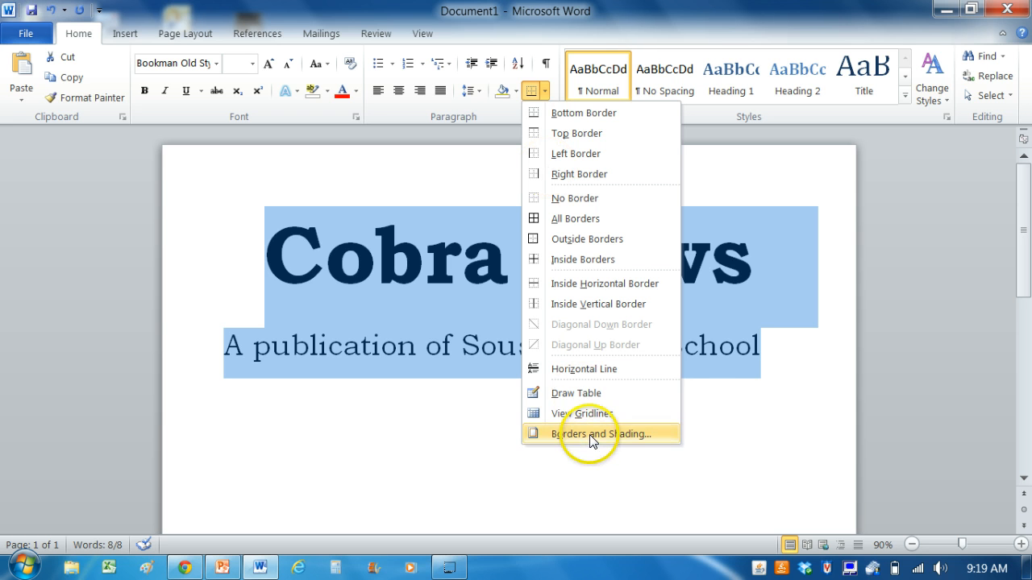
pyautogui.click(593, 435)
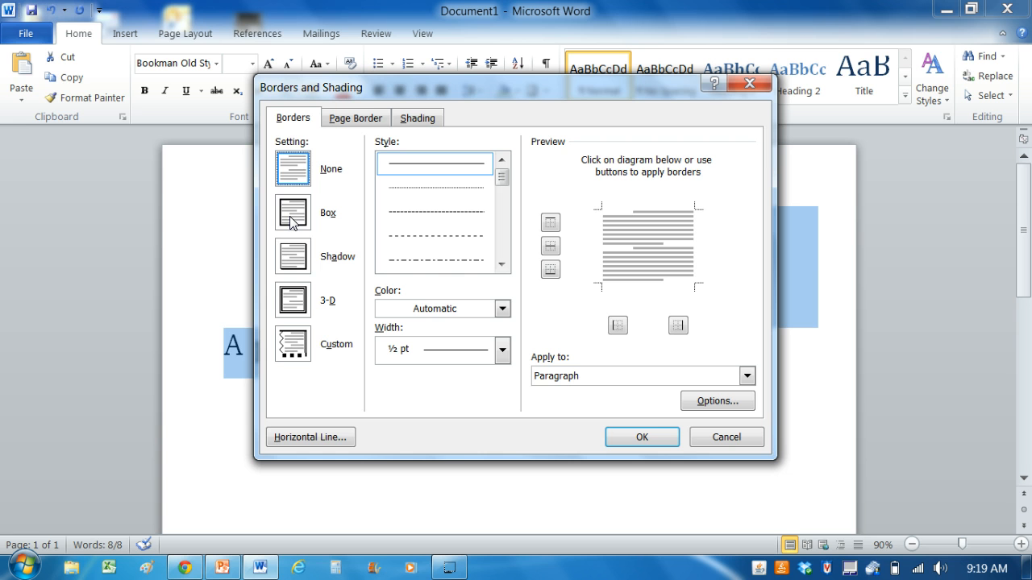
pyautogui.click(293, 268)
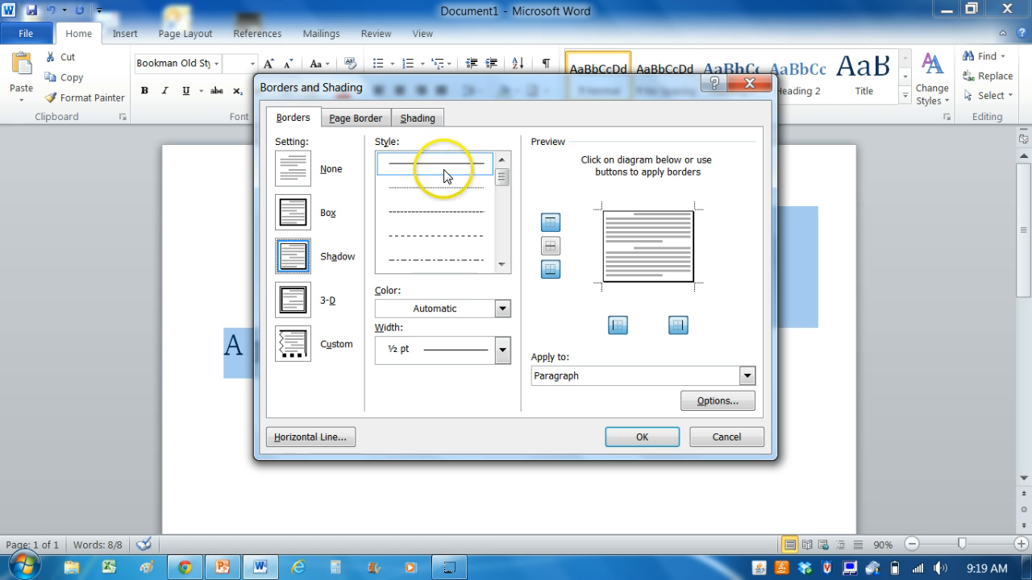
# Set the border's line style to the thin double line and apply it to the title and subtitle paragraphs
pyautogui.click(502, 264)
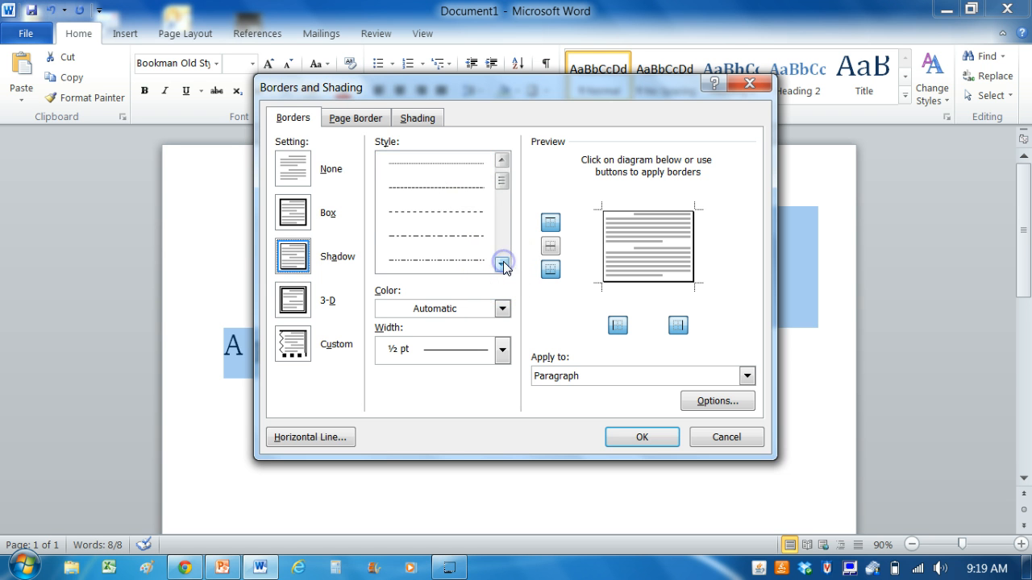
pyautogui.click(502, 265)
pyautogui.click(501, 266)
pyautogui.click(501, 265)
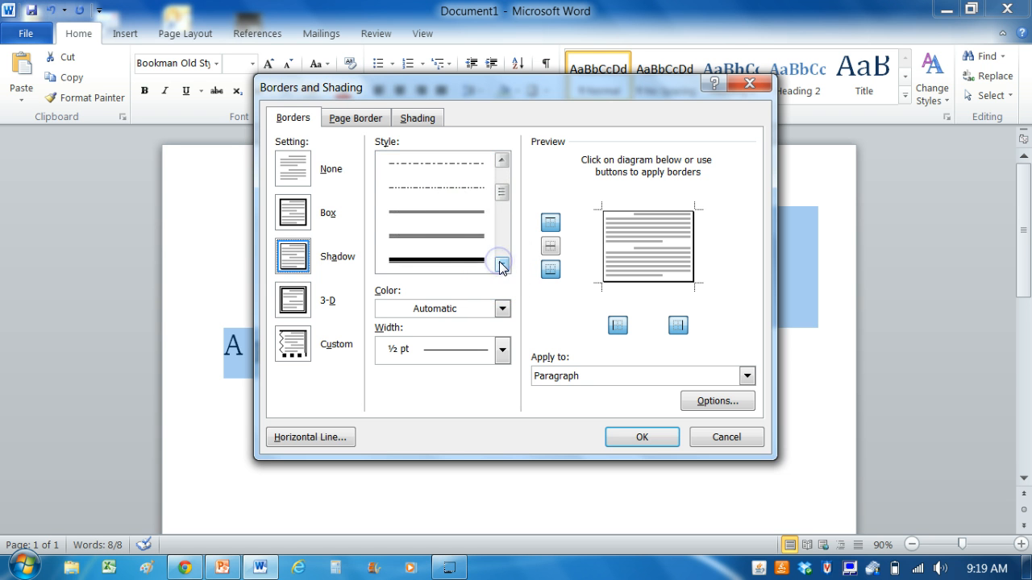
pyautogui.click(501, 264)
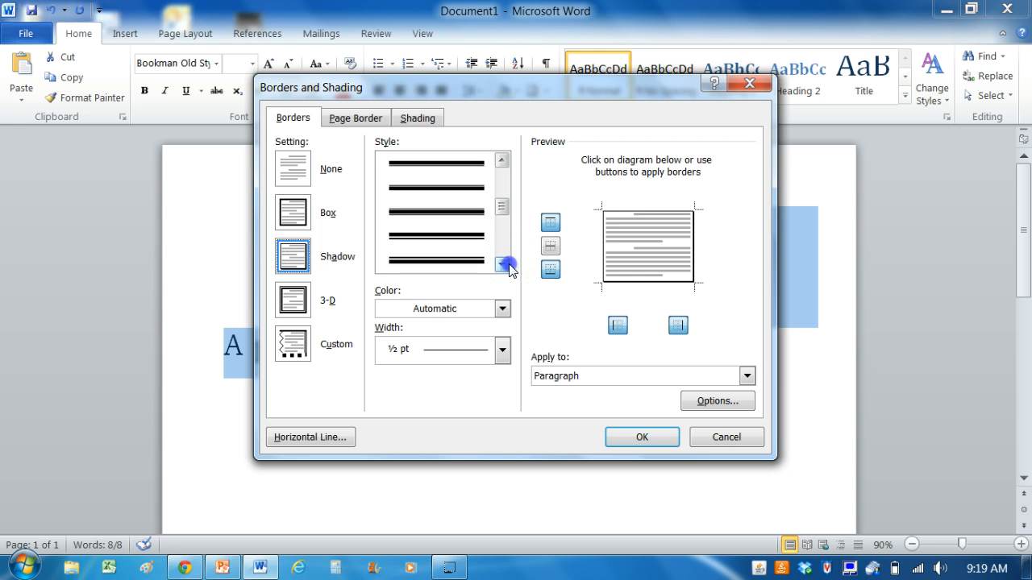
pyautogui.click(501, 161)
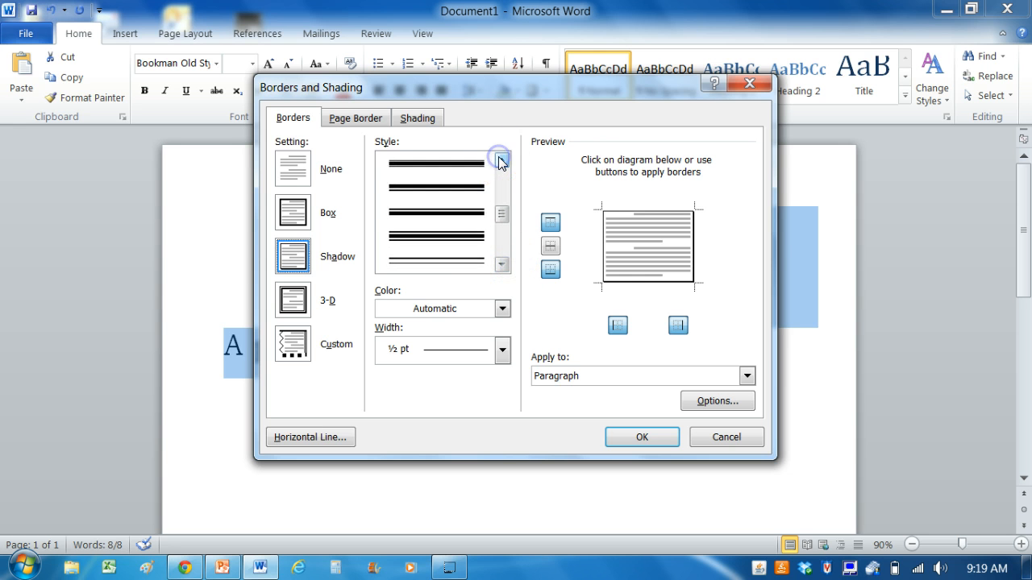
pyautogui.click(501, 161)
pyautogui.click(501, 161)
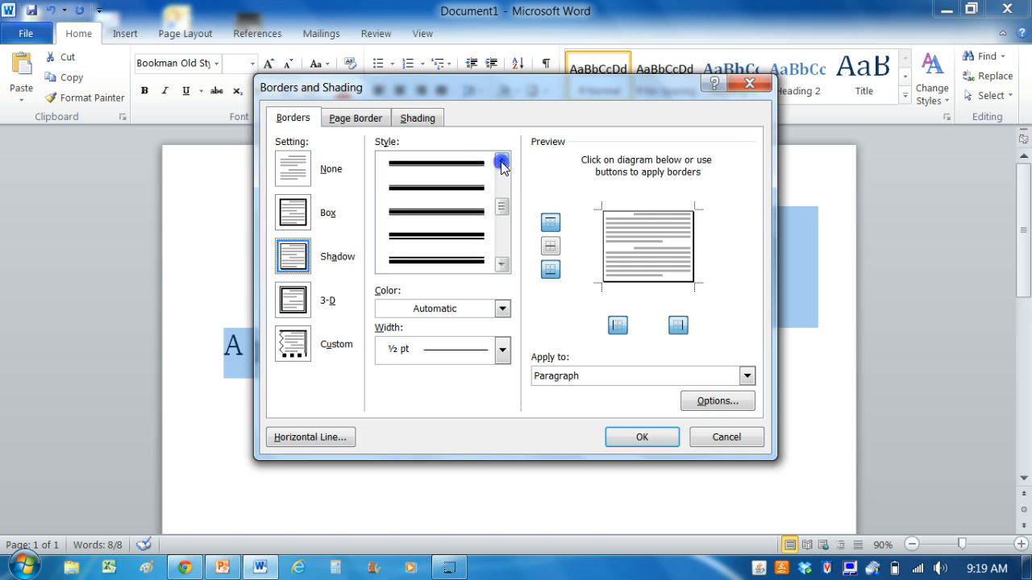
pyautogui.click(501, 162)
pyautogui.click(501, 162)
pyautogui.click(502, 161)
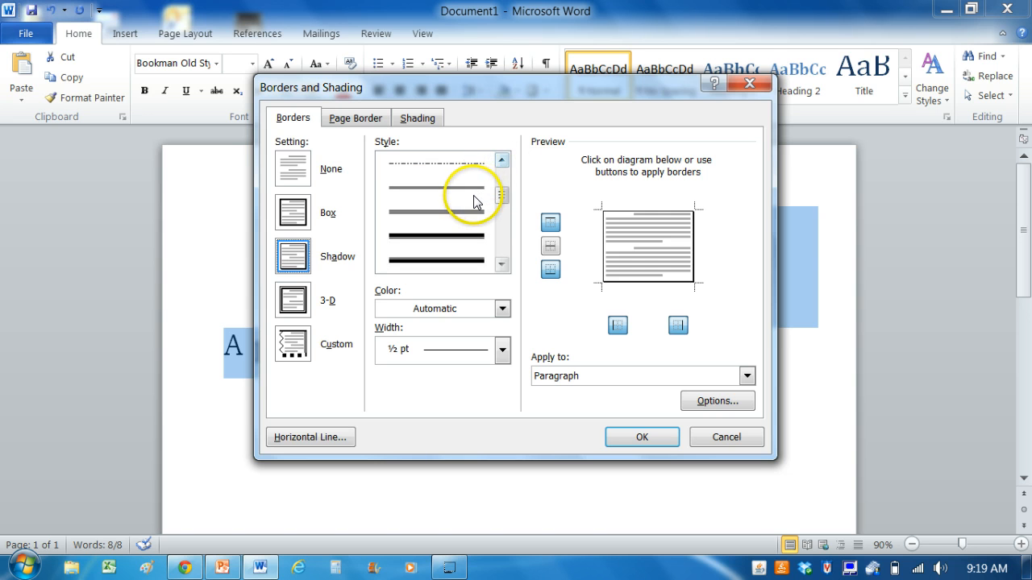
pyautogui.click(473, 190)
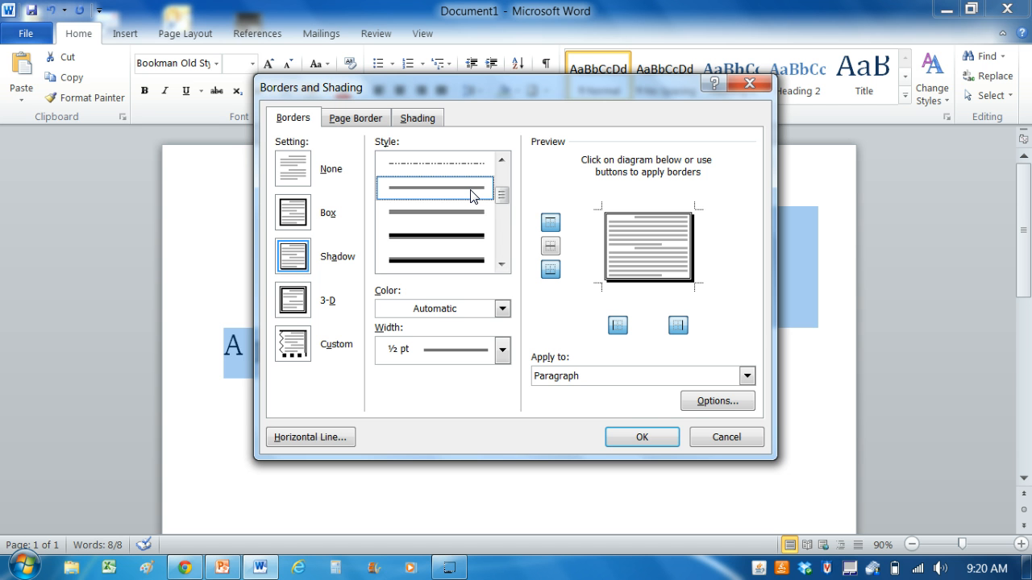
pyautogui.click(647, 433)
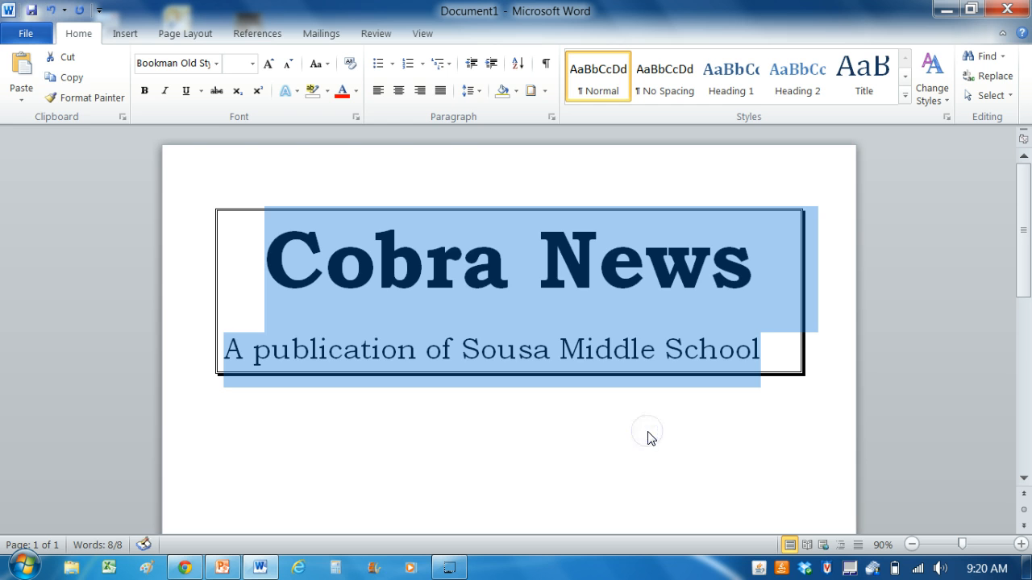
pyautogui.click(650, 440)
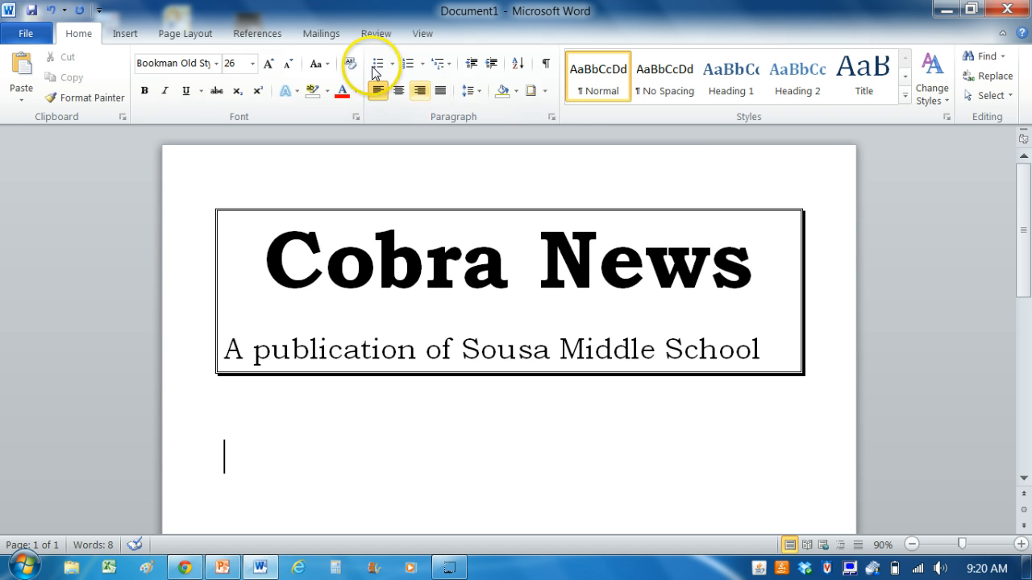
# Save the newsletter as a Word Document named Cobra News in the Documents library
pyautogui.click(36, 33)
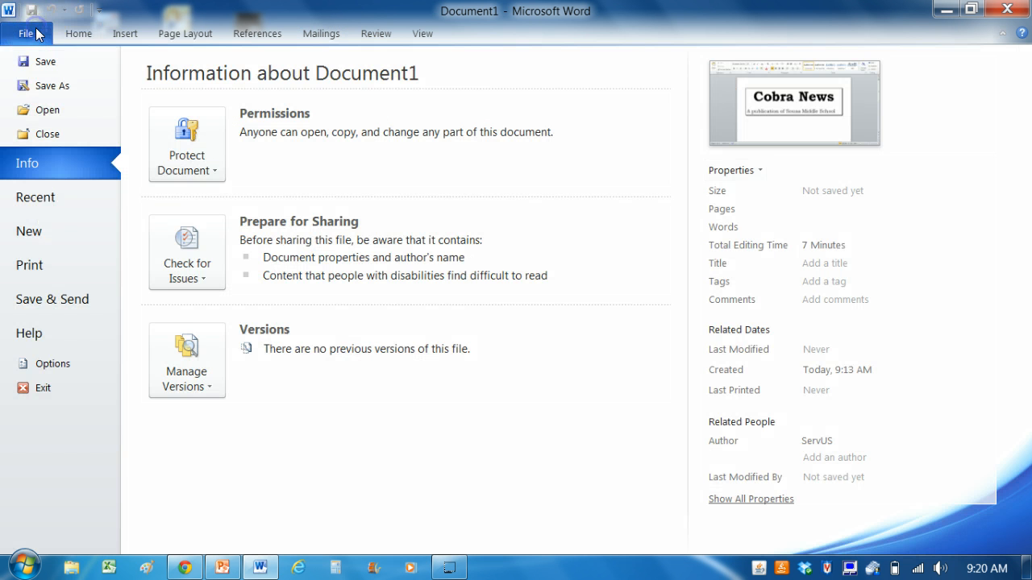
pyautogui.click(56, 87)
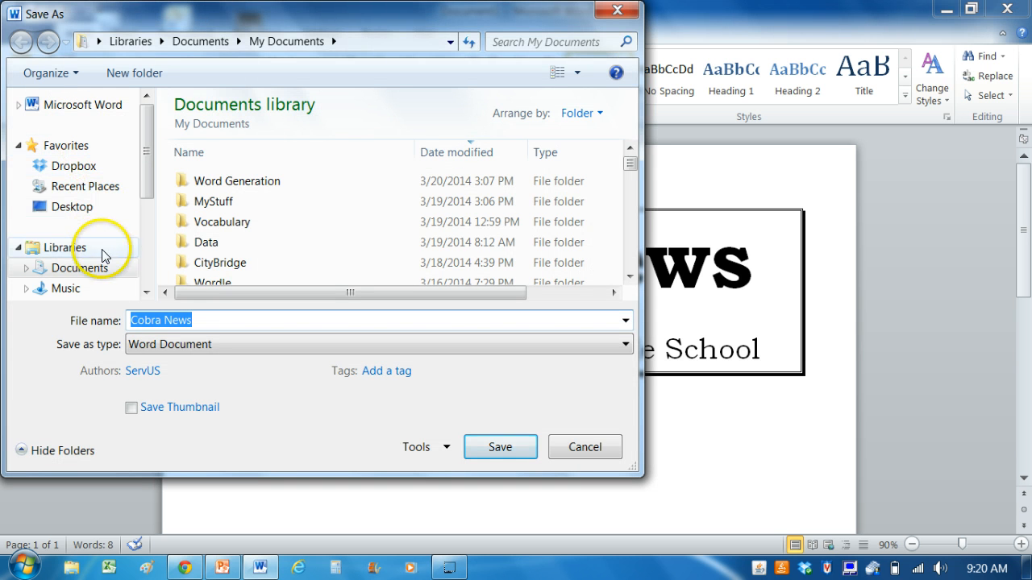
pyautogui.click(104, 270)
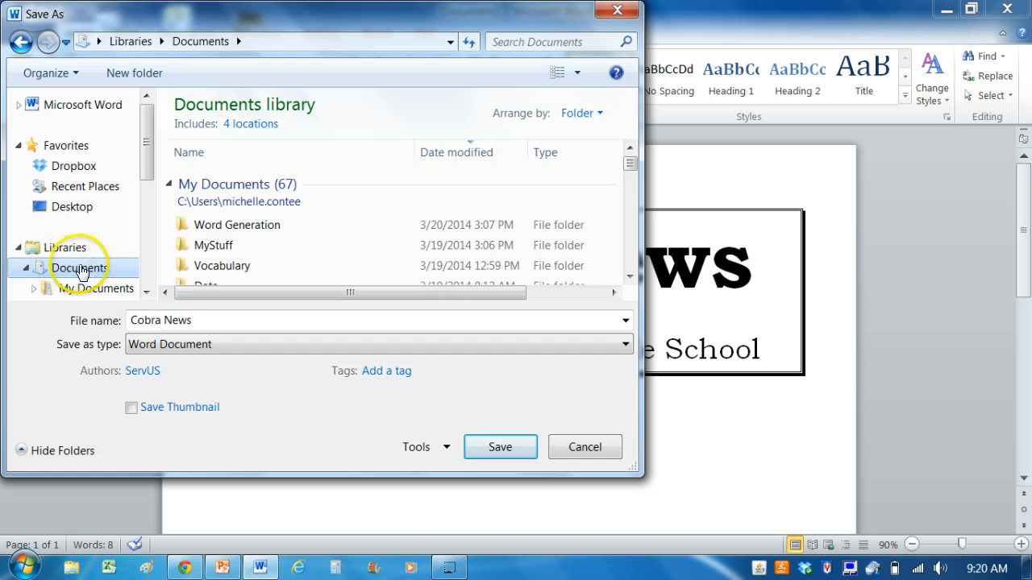
pyautogui.click(508, 440)
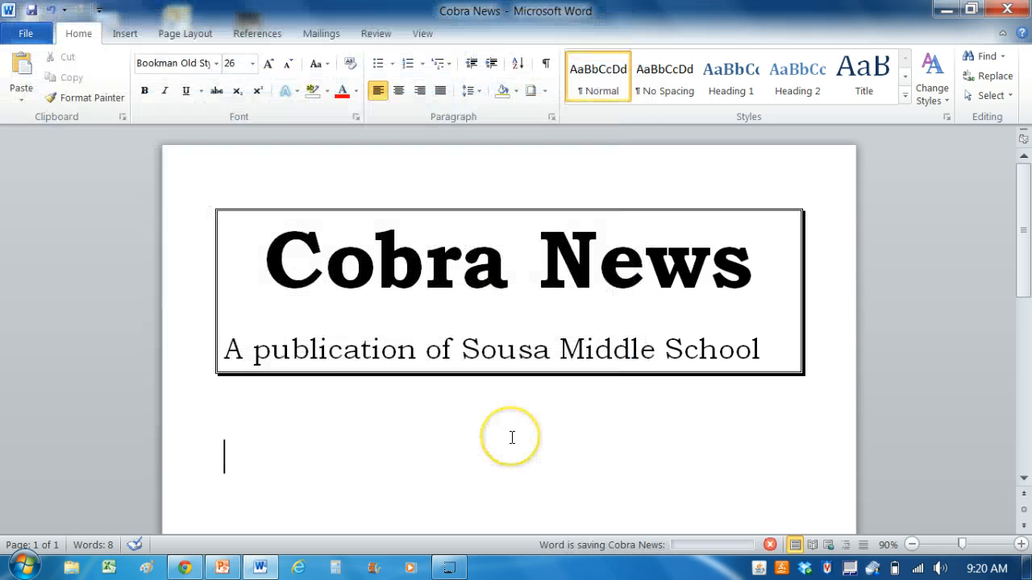
# Insert a Continuous section break on the blank line directly below the bordered heading
pyautogui.click(240, 412)
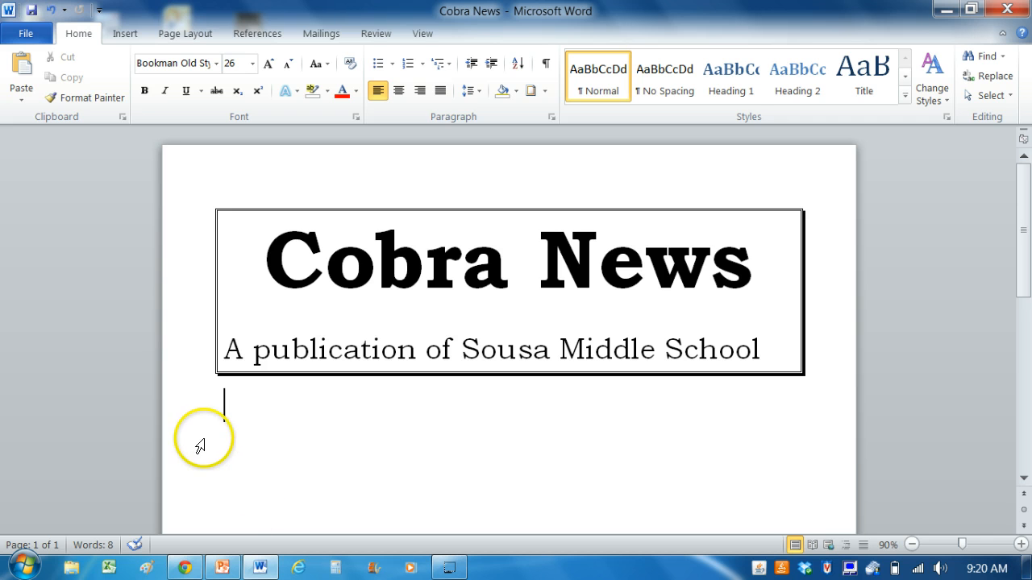
pyautogui.click(238, 397)
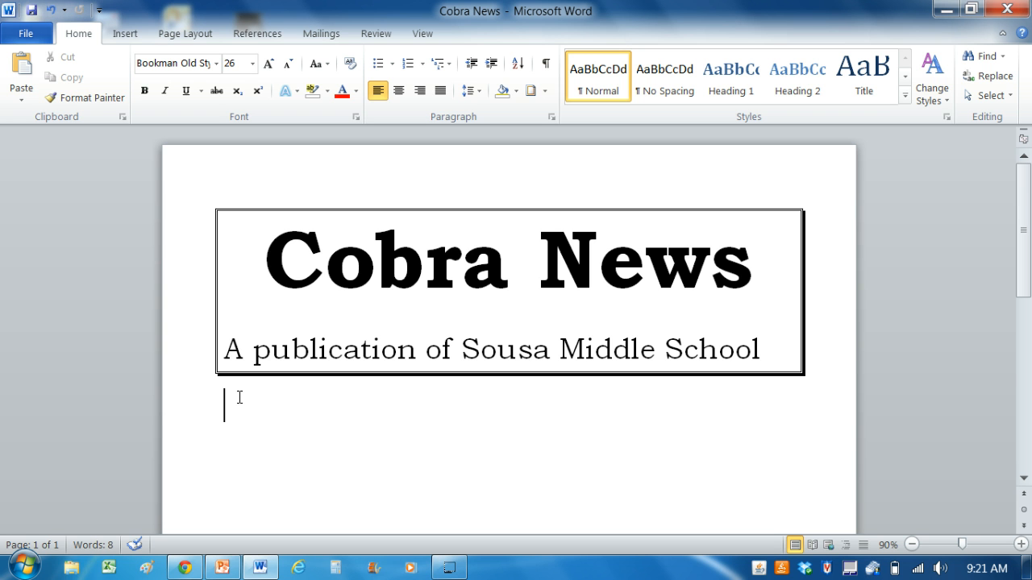
pyautogui.click(239, 396)
pyautogui.click(165, 39)
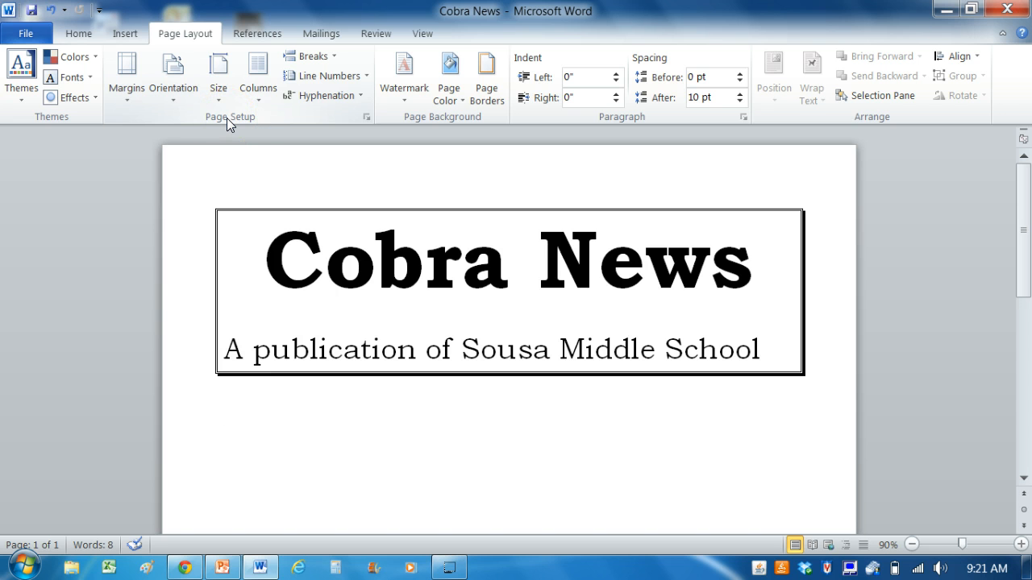
pyautogui.click(322, 58)
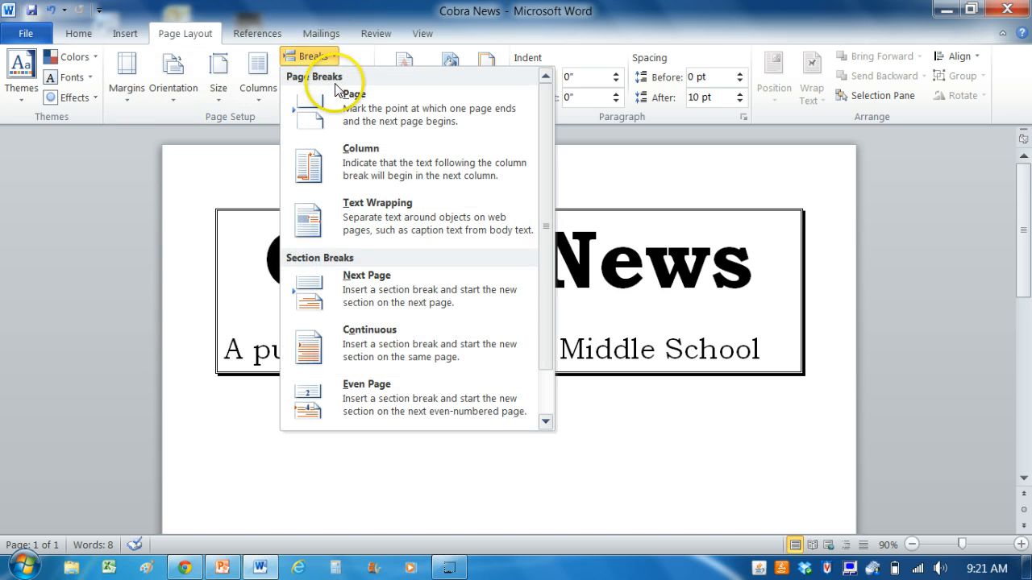
pyautogui.click(366, 342)
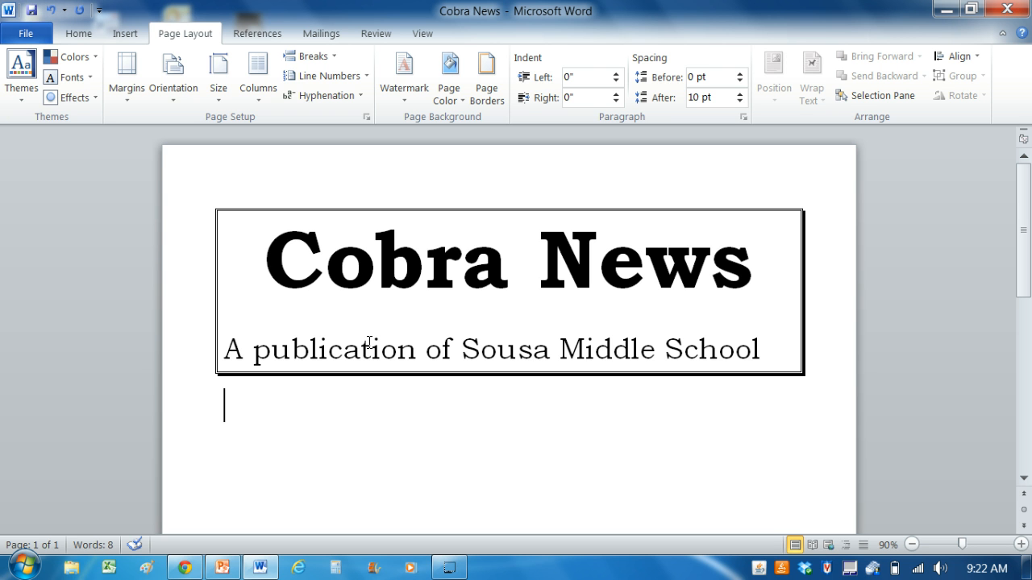
# Check the continuous section break in Draft view and return to Print Layout view
pyautogui.click(423, 37)
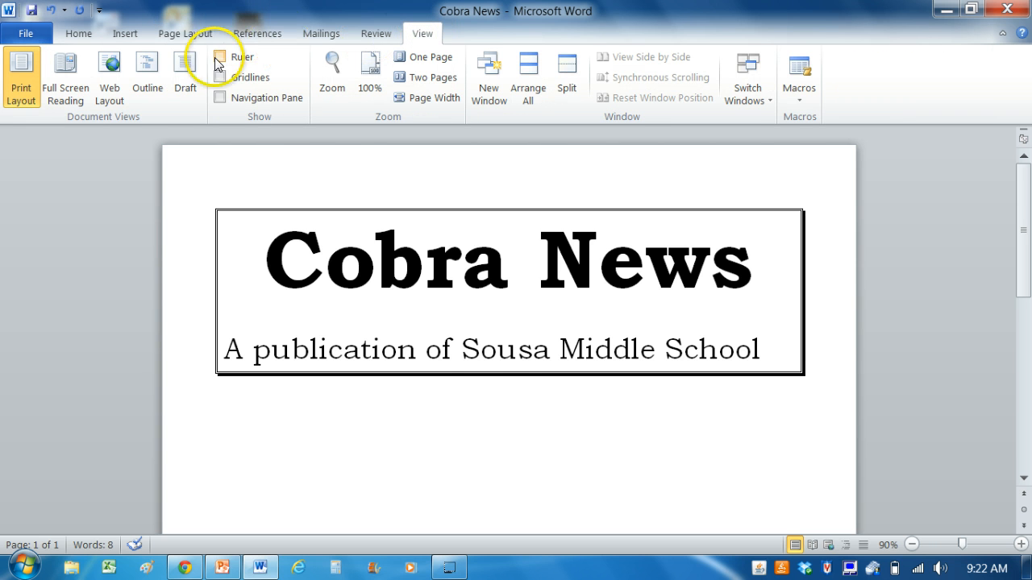
pyautogui.click(186, 69)
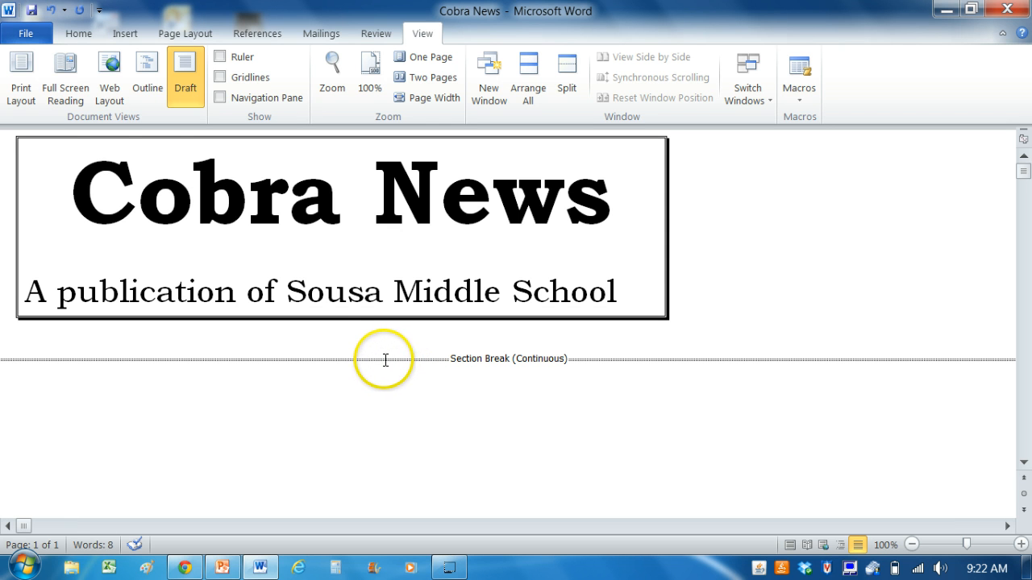
pyautogui.click(24, 71)
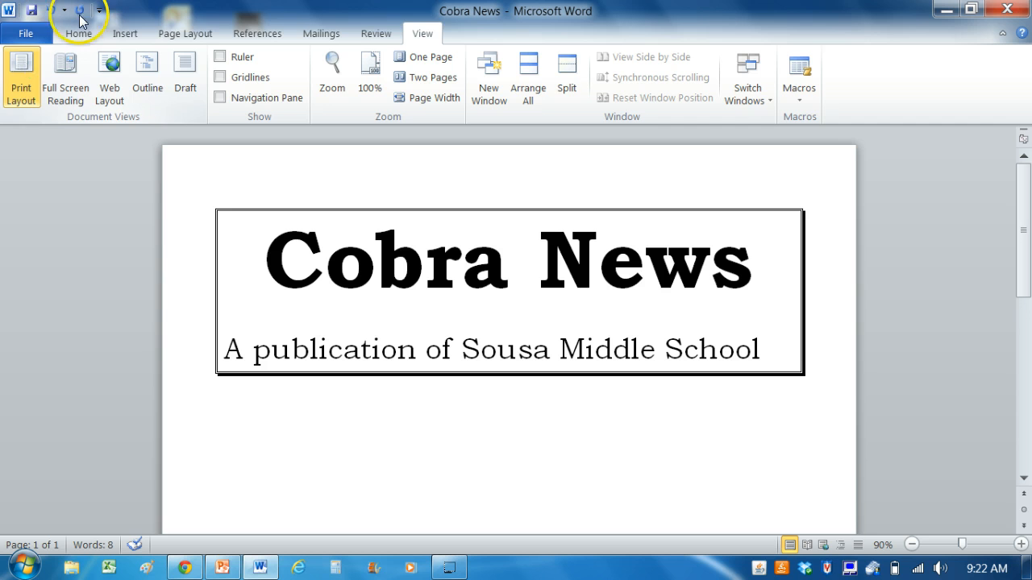
# Format the section below the bordered heading as two columns and show the ruler
pyautogui.click(179, 33)
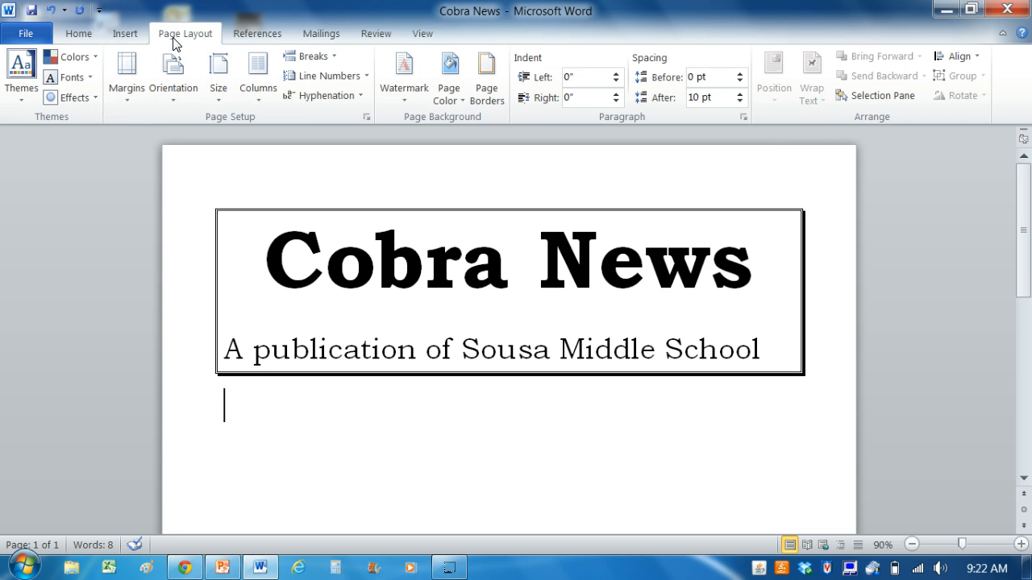
pyautogui.click(259, 94)
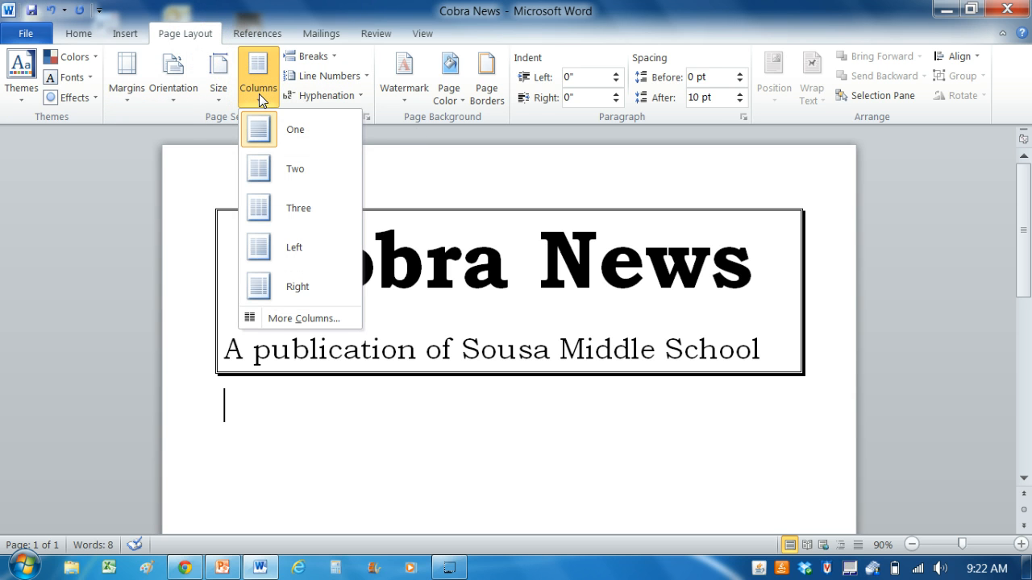
pyautogui.click(279, 160)
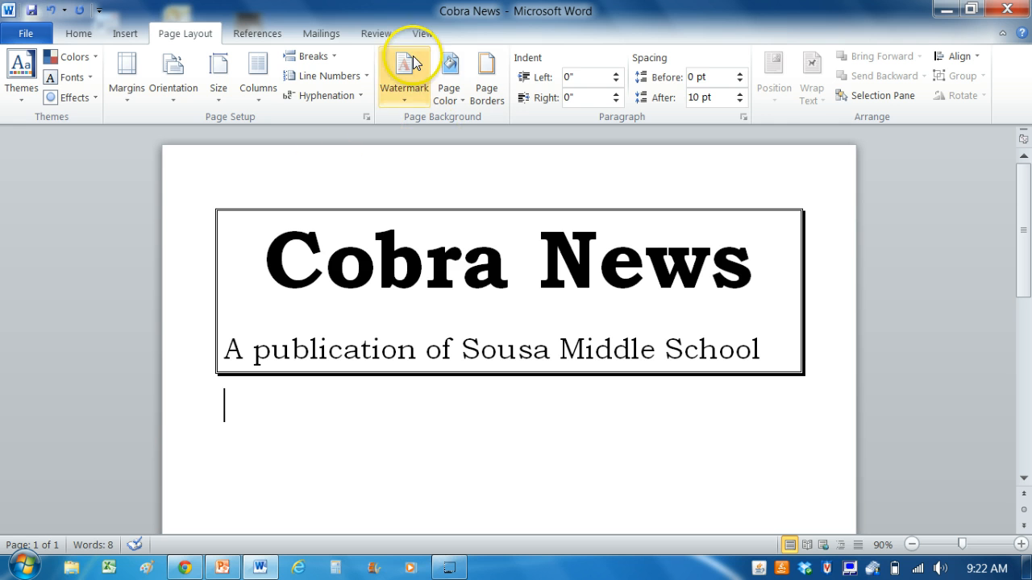
pyautogui.click(424, 36)
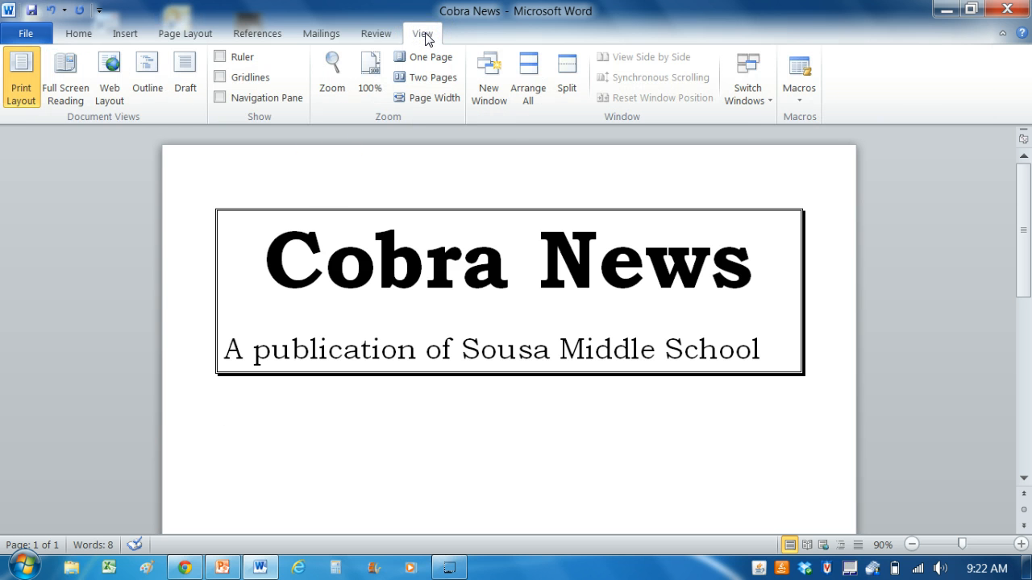
pyautogui.click(230, 60)
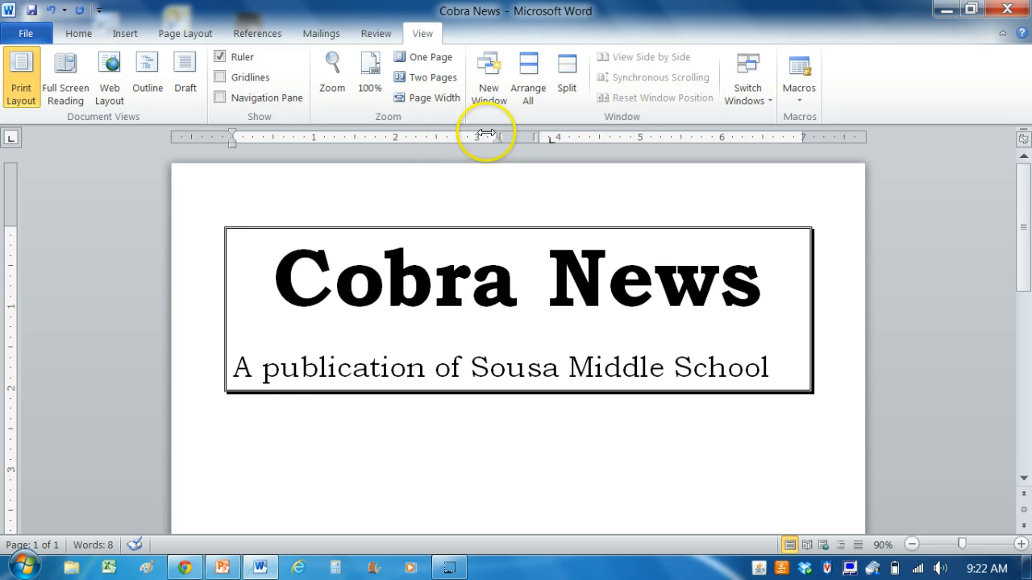
# Set the font size of the blank line directly below the bordered heading to 12
pyautogui.click(235, 427)
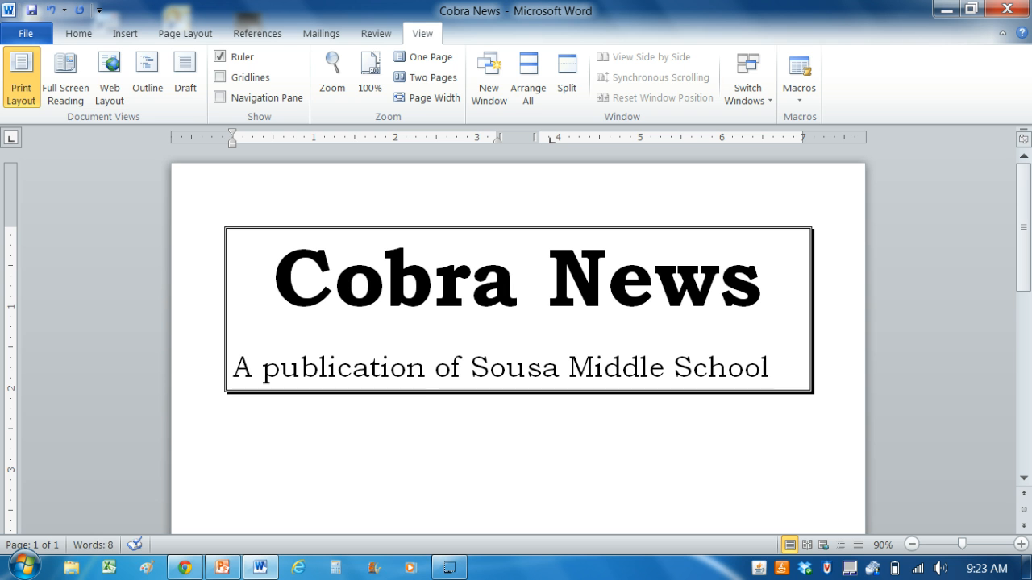
pyautogui.click(177, 424)
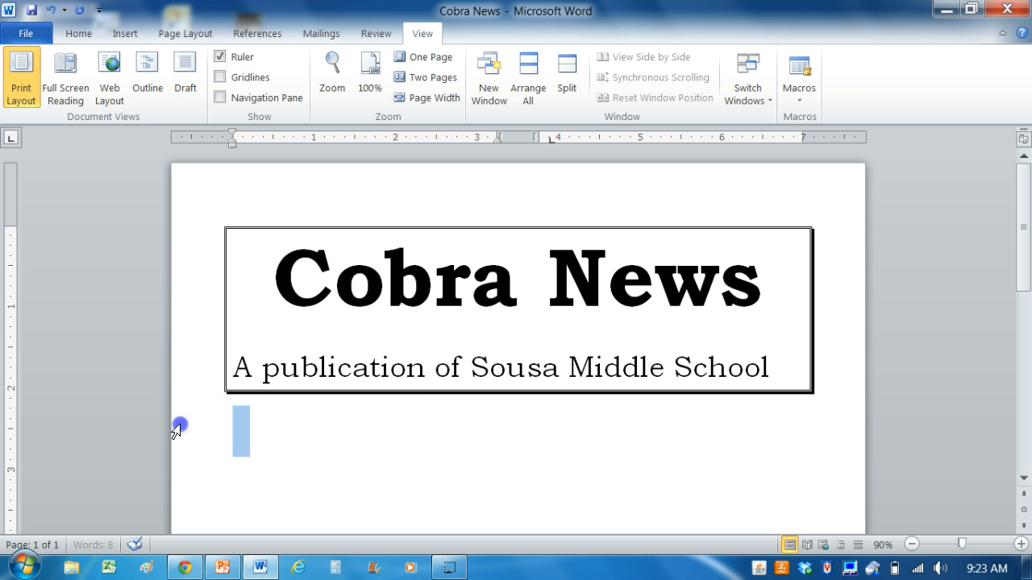
pyautogui.click(221, 427)
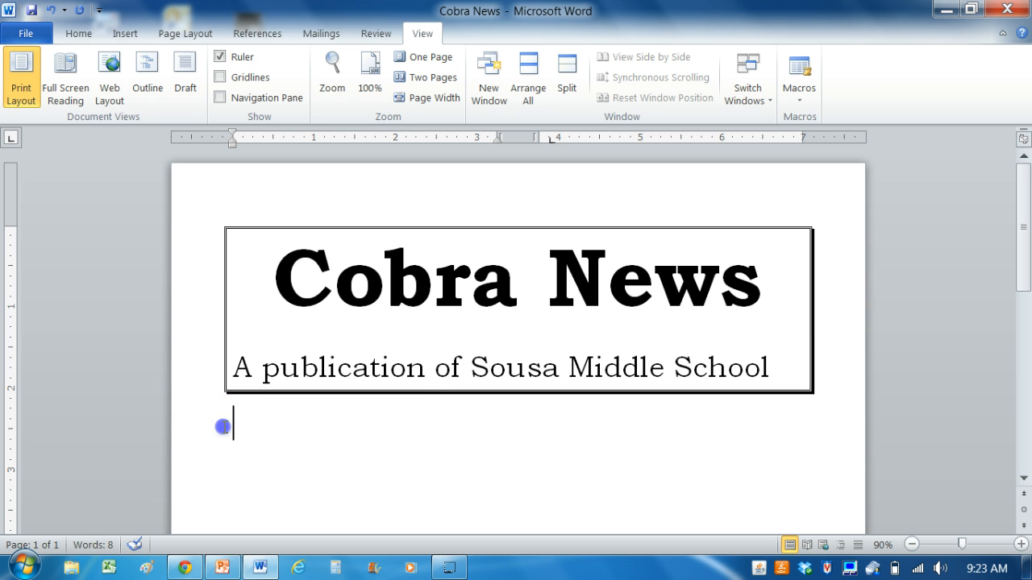
pyautogui.click(204, 433)
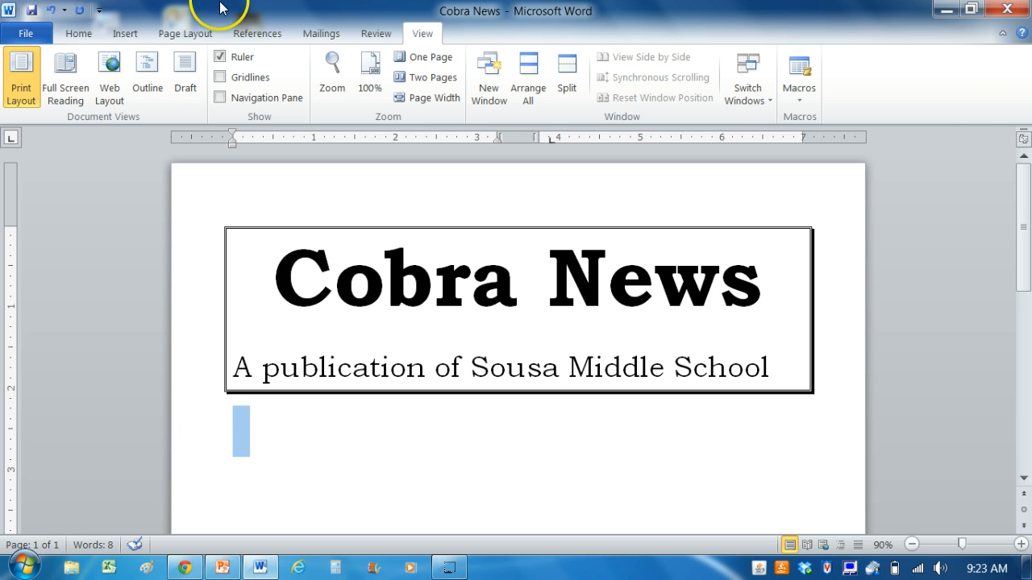
pyautogui.click(79, 33)
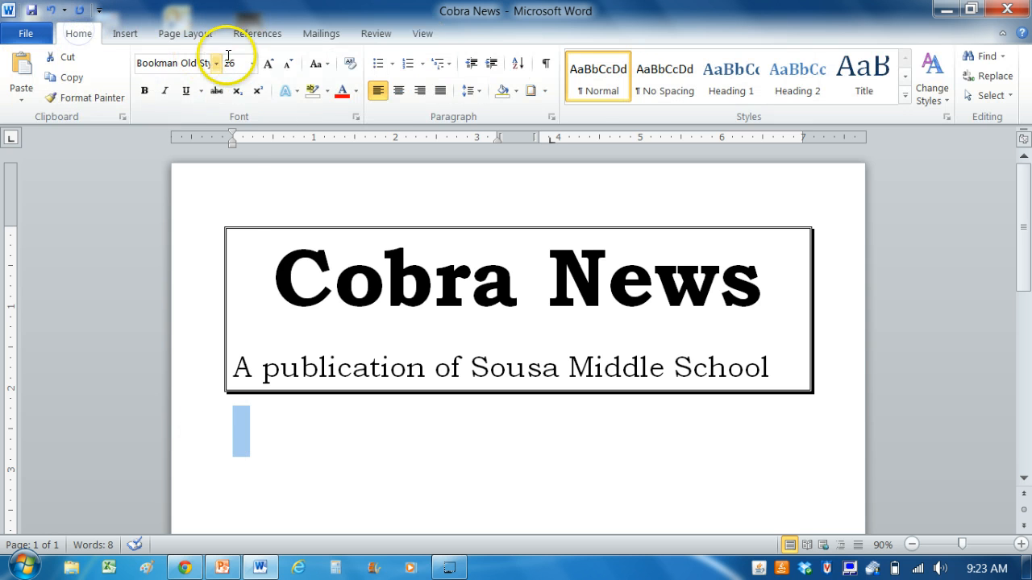
pyautogui.click(252, 63)
pyautogui.click(231, 147)
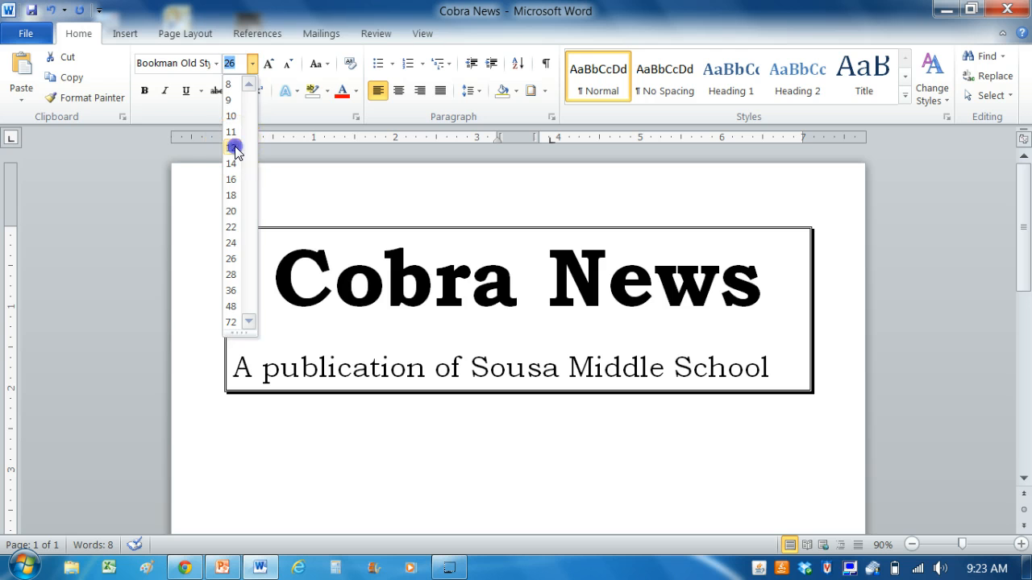
# Enter the article heading "Welcome" below the blank line under the bordered title
pyautogui.click(235, 415)
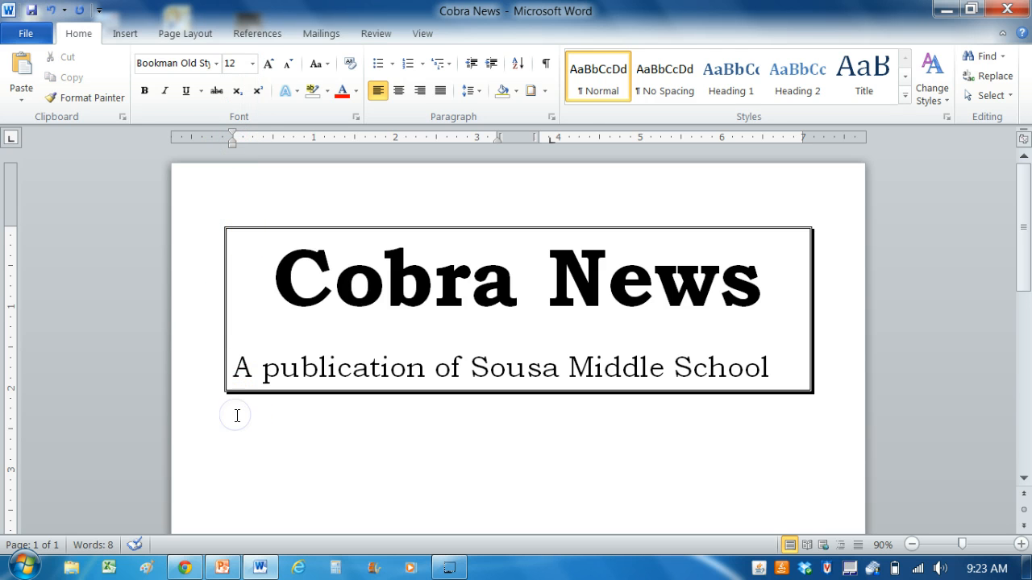
pyautogui.click(237, 417)
pyautogui.write('Welcome')
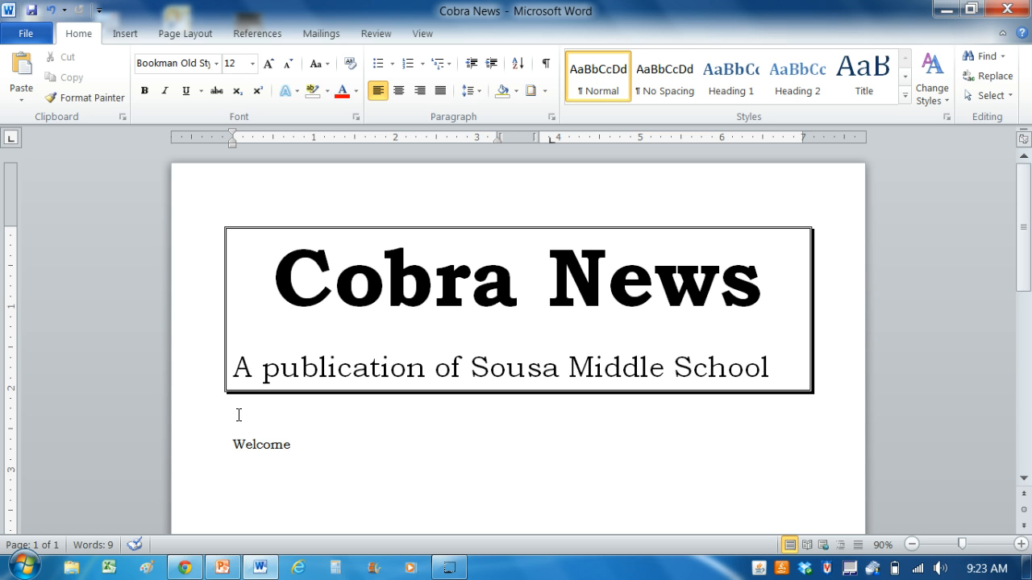
# Set the Welcome heading to font size 14 with 1.0 line spacing
pyautogui.click(205, 443)
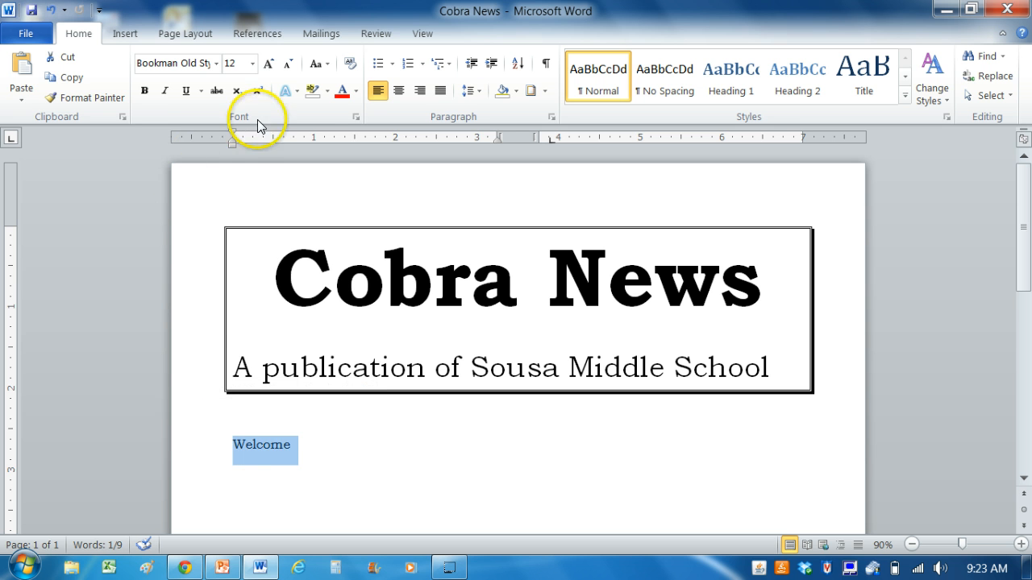
pyautogui.click(252, 63)
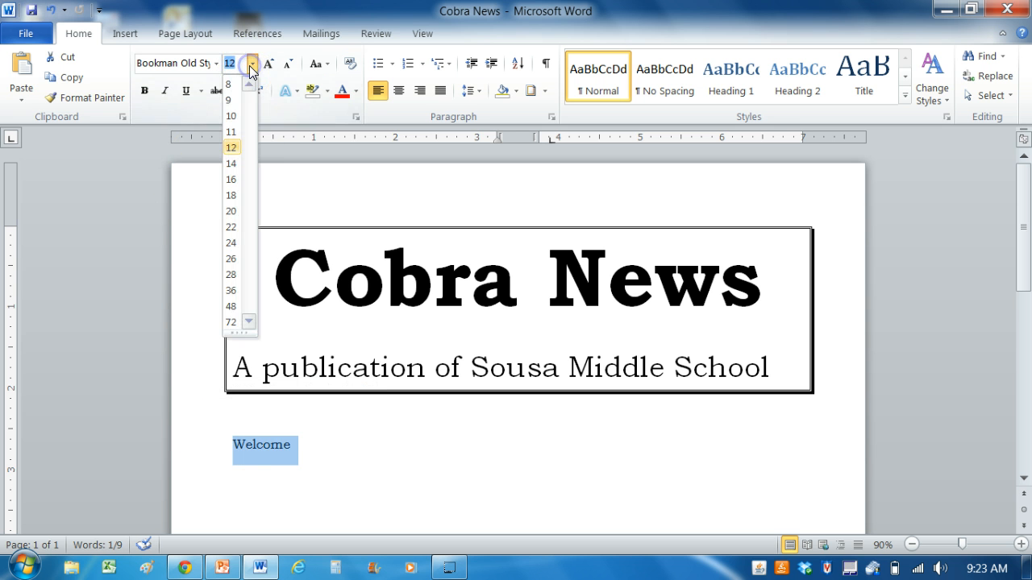
pyautogui.click(232, 165)
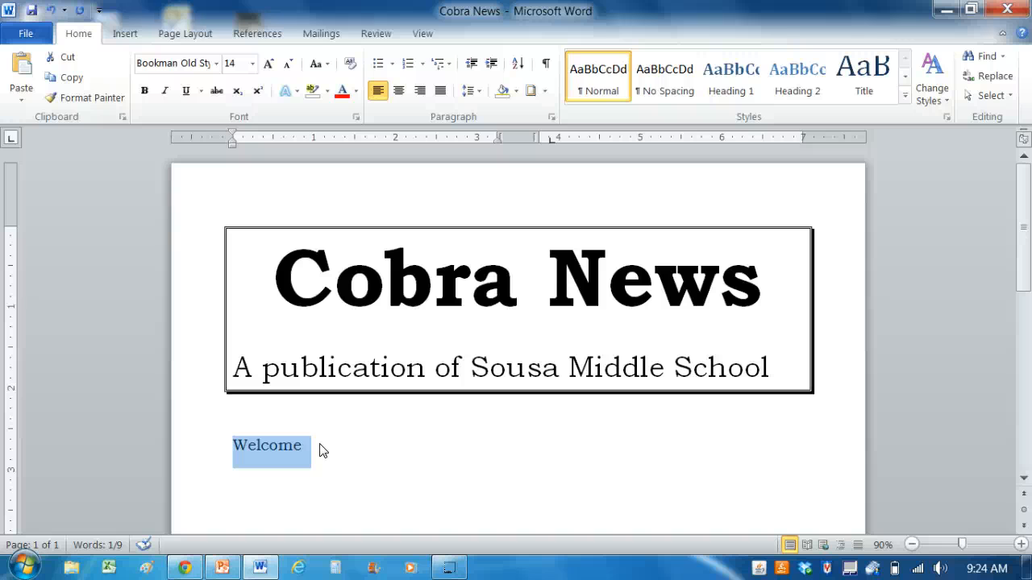
pyautogui.click(471, 94)
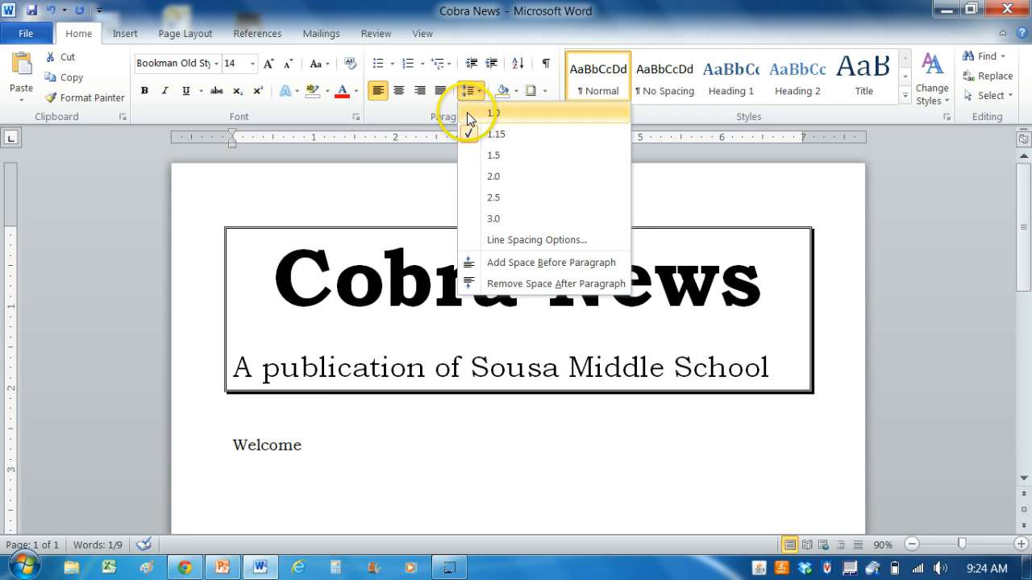
pyautogui.click(466, 112)
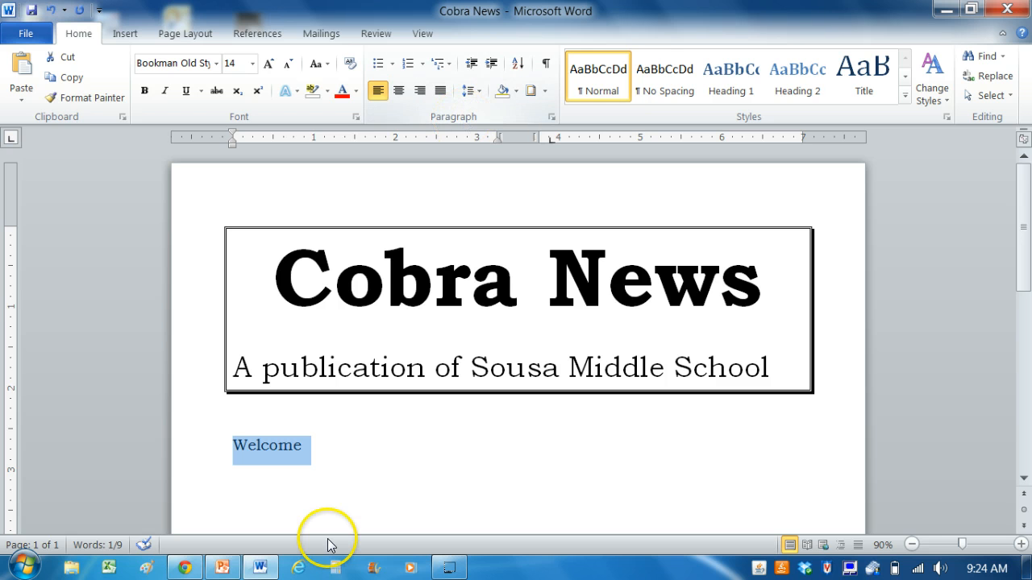
# Set the font size of the blank line below the Welcome heading to 14
pyautogui.click(325, 466)
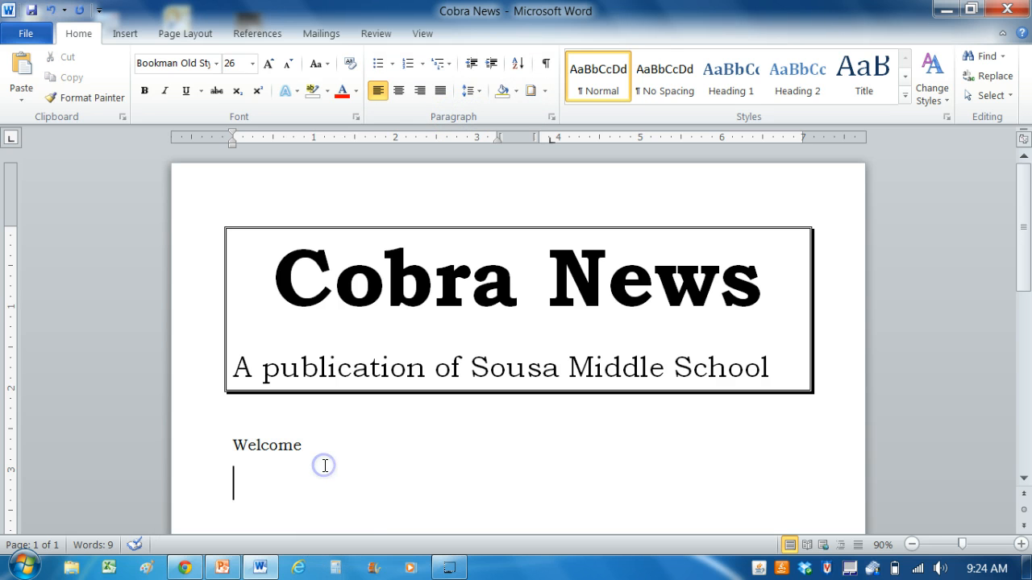
pyautogui.click(190, 486)
pyautogui.click(252, 65)
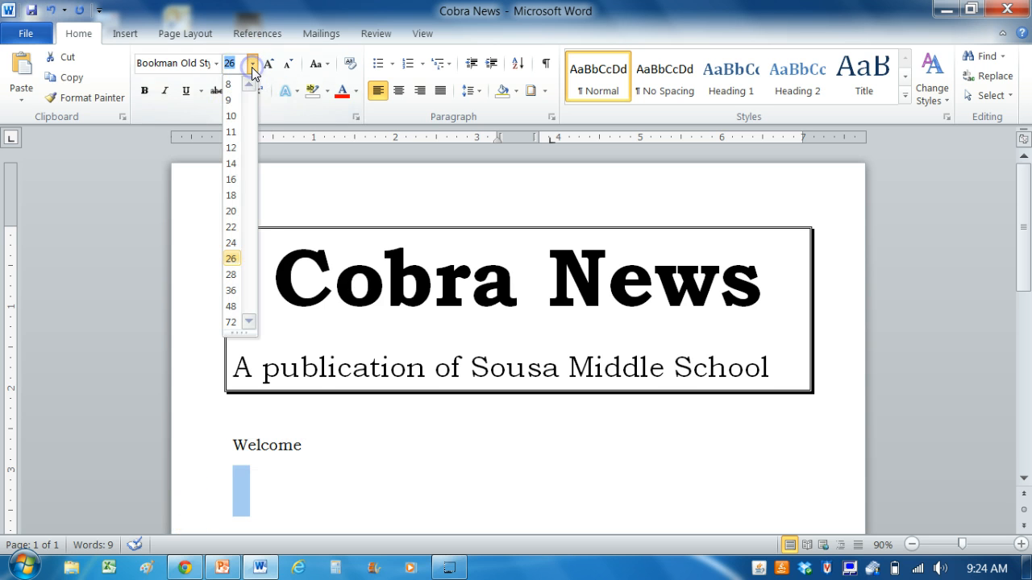
pyautogui.click(231, 166)
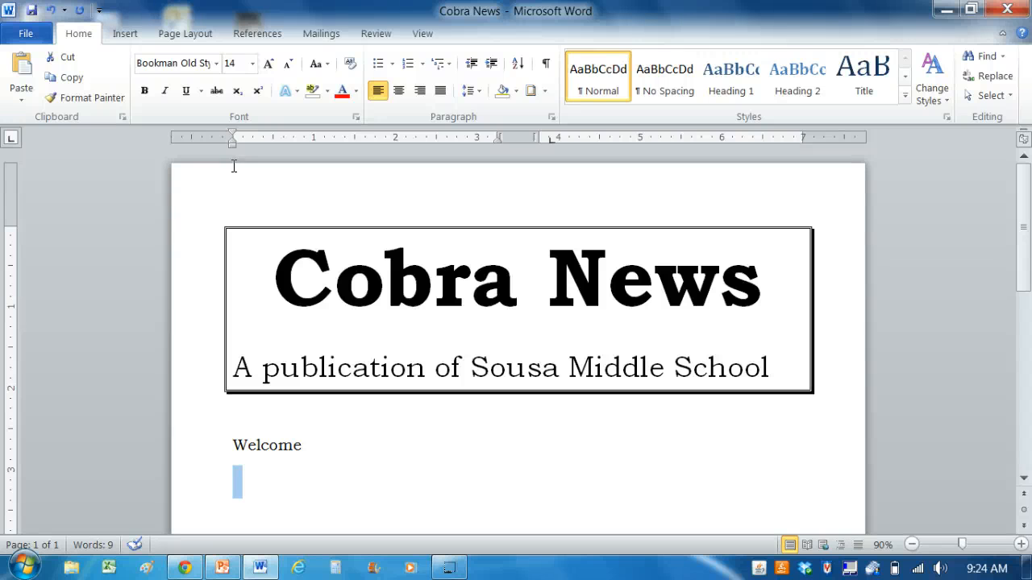
# Write "Welcome to the spring edition of Cobra News" on the line below the Welcome heading
pyautogui.write('Welcome to the')
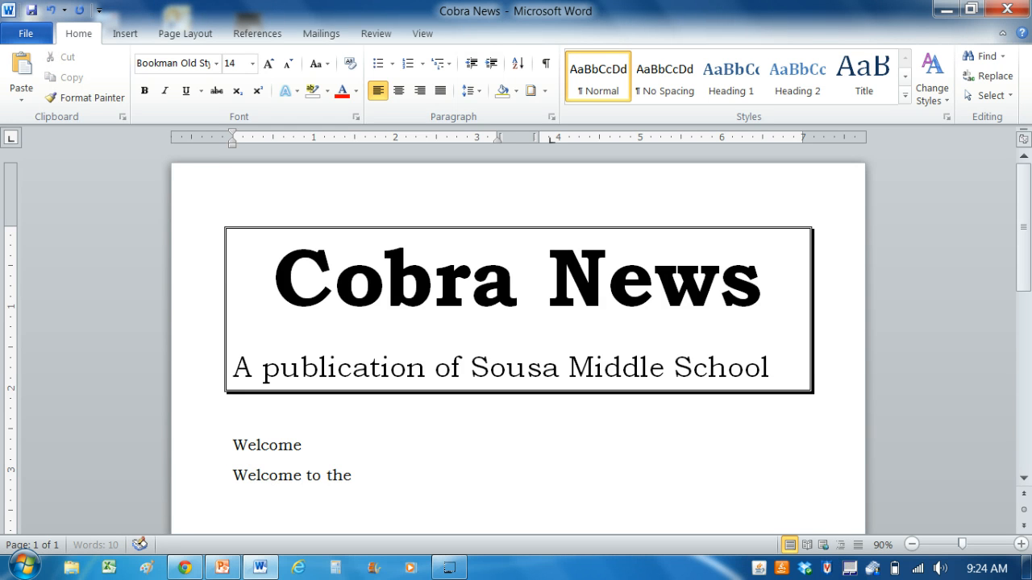
pyautogui.write(' fall')
pyautogui.press('BackSpace')
pyautogui.press('BackSpace')
pyautogui.press('BackSpace')
pyautogui.press('BackSpace')
pyautogui.write('spring')
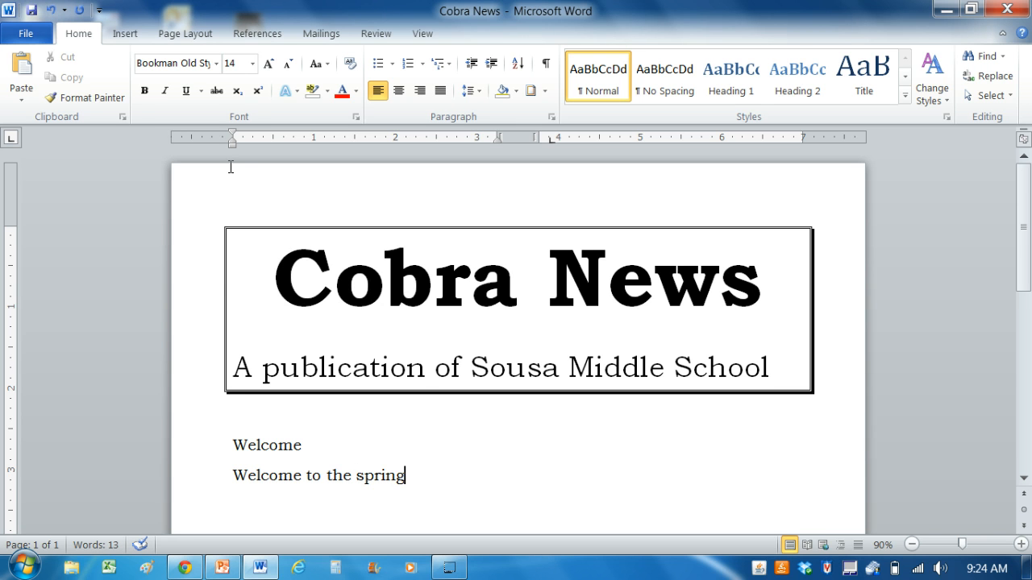
pyautogui.write(' edition')
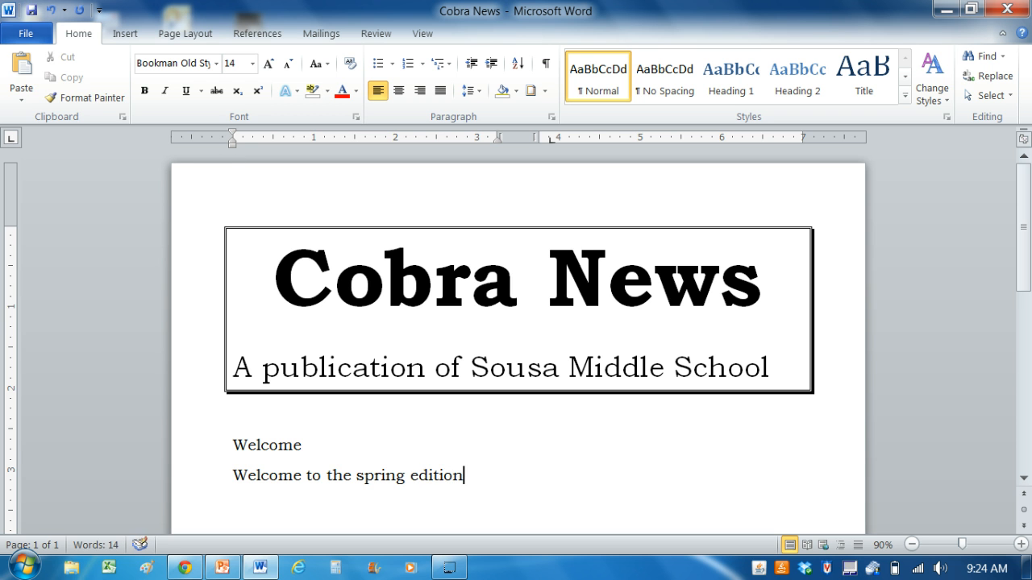
pyautogui.write(' of Cob')
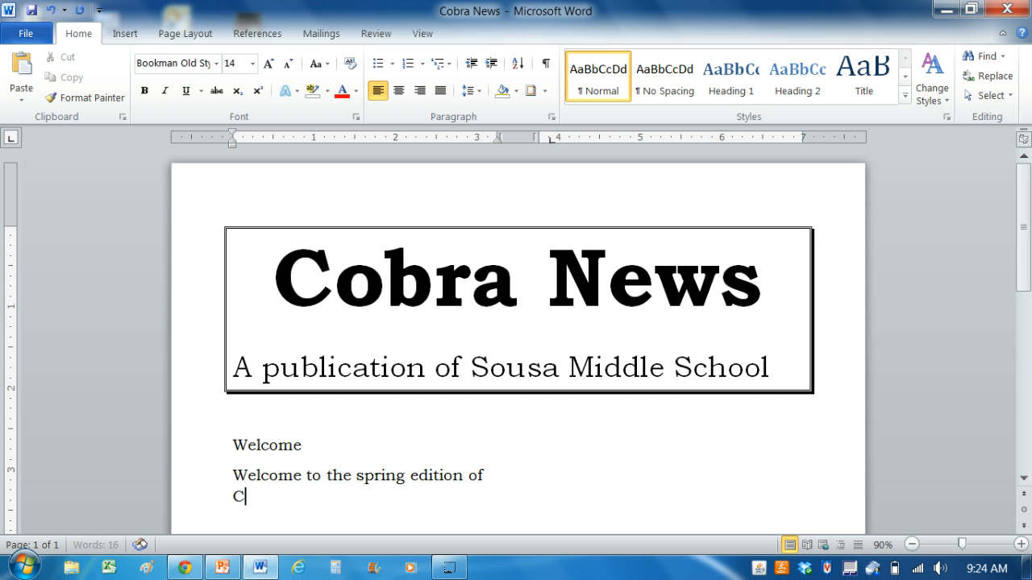
pyautogui.write('ra News')
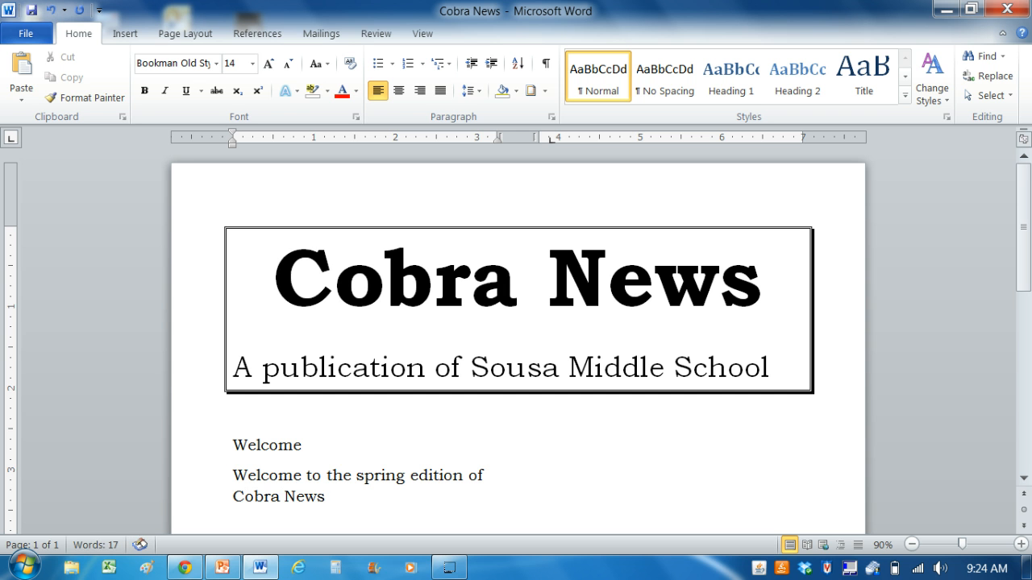
pyautogui.write('. We gla')
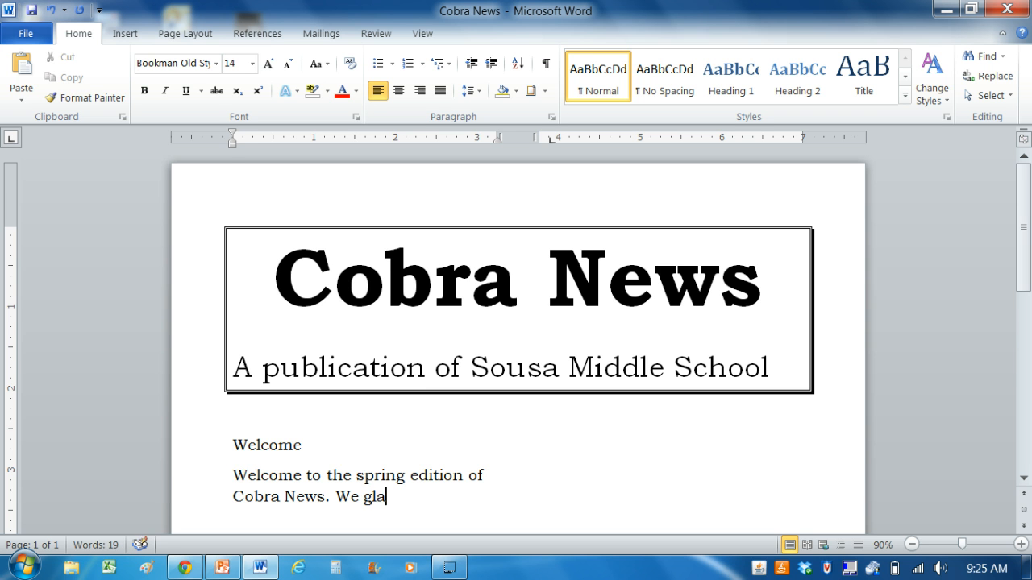
# Continue the Welcome paragraph by ending its first sentence with a period and adding "We are glad you are"
pyautogui.press('BackSpace')
pyautogui.press('BackSpace')
pyautogui.press('BackSpace')
pyautogui.write('are glad y')
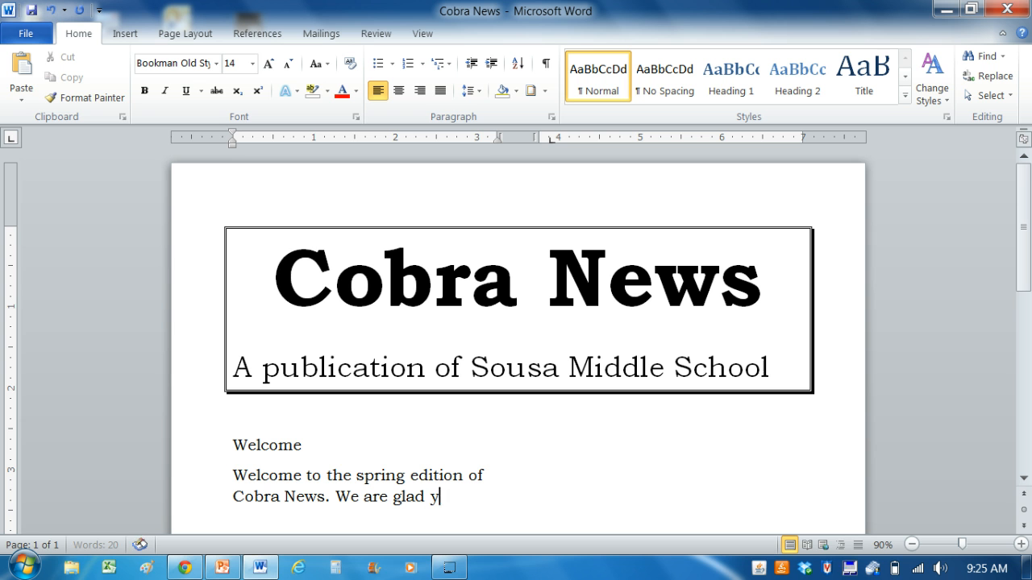
pyautogui.write('ou are back')
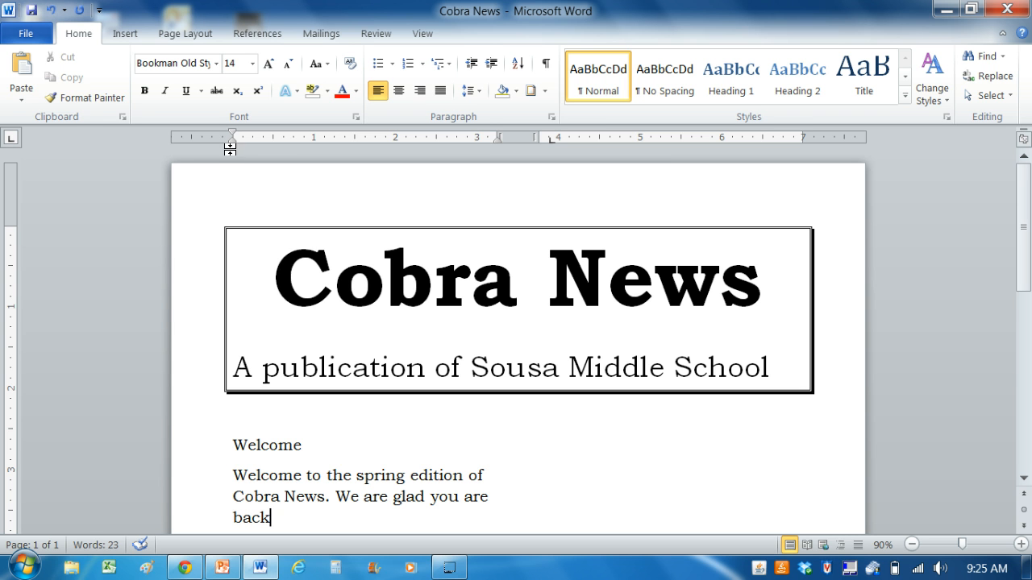
pyautogui.write(' in school')
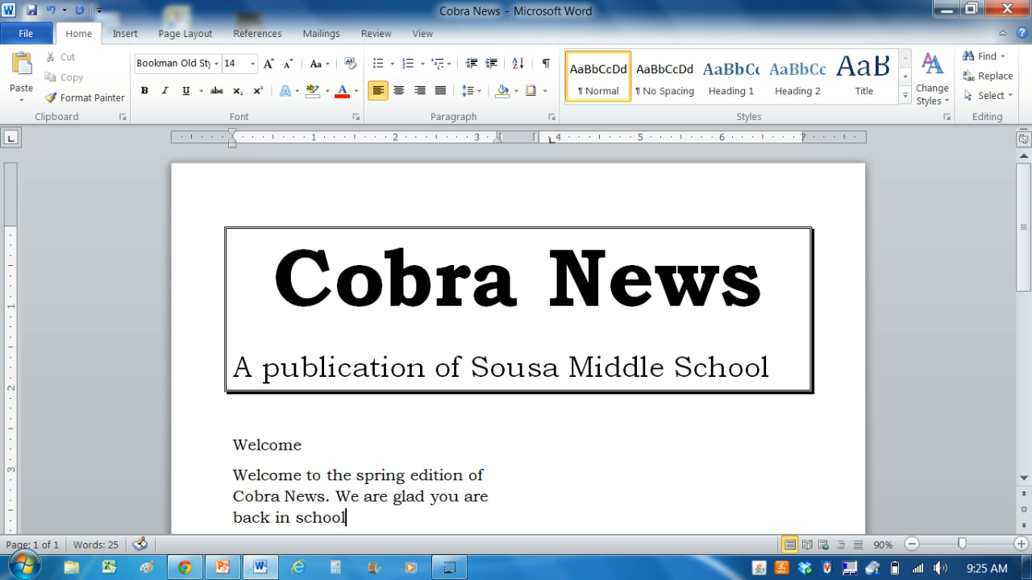
pyautogui.write(' and had a grea')
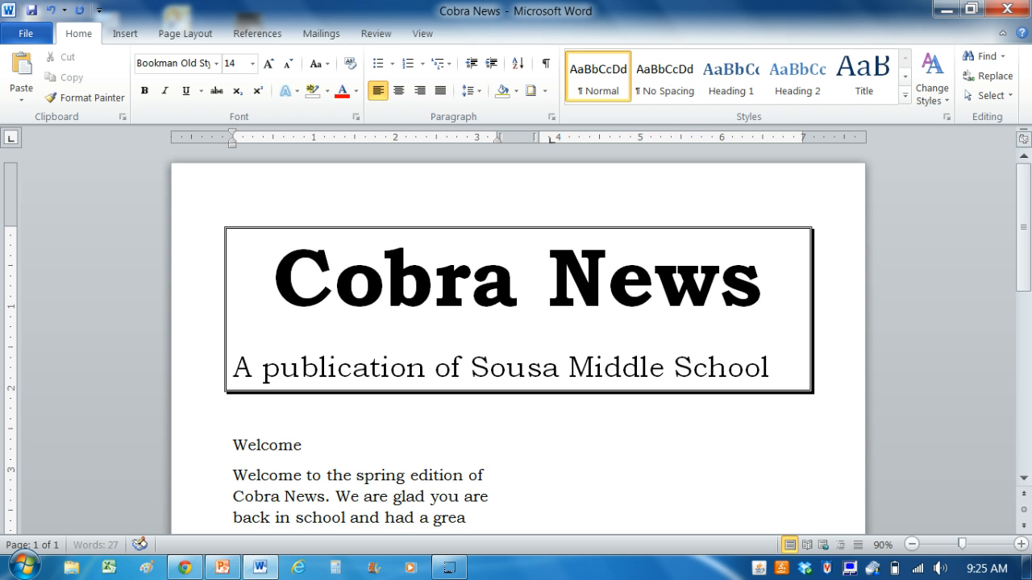
pyautogui.write('t su')
# Complete the second sentence of the Welcome paragraph with "back in school and had a great winter vacation."
pyautogui.press('BackSpace')
pyautogui.press('BackSpace')
pyautogui.write('win')
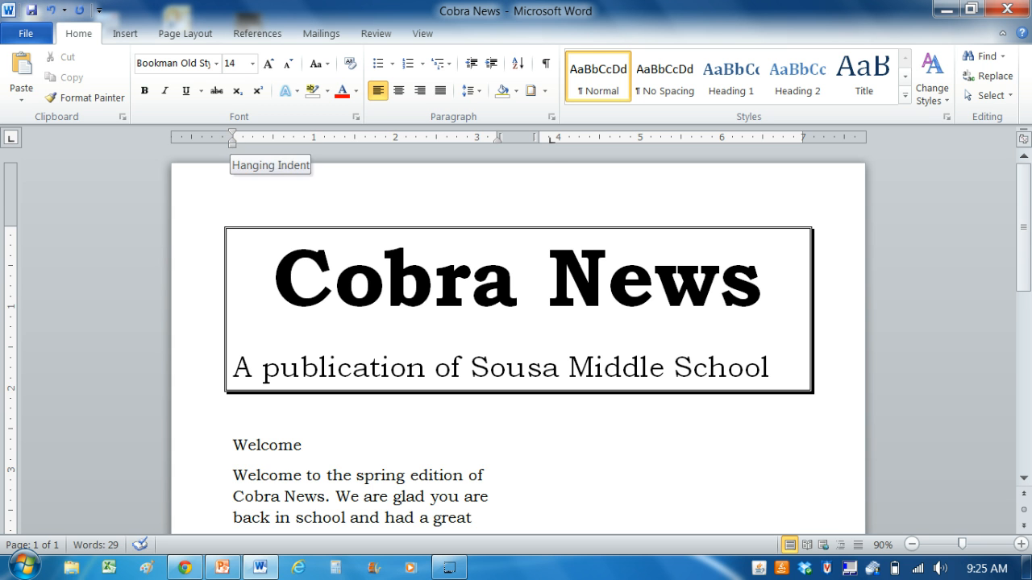
pyautogui.write('ter')
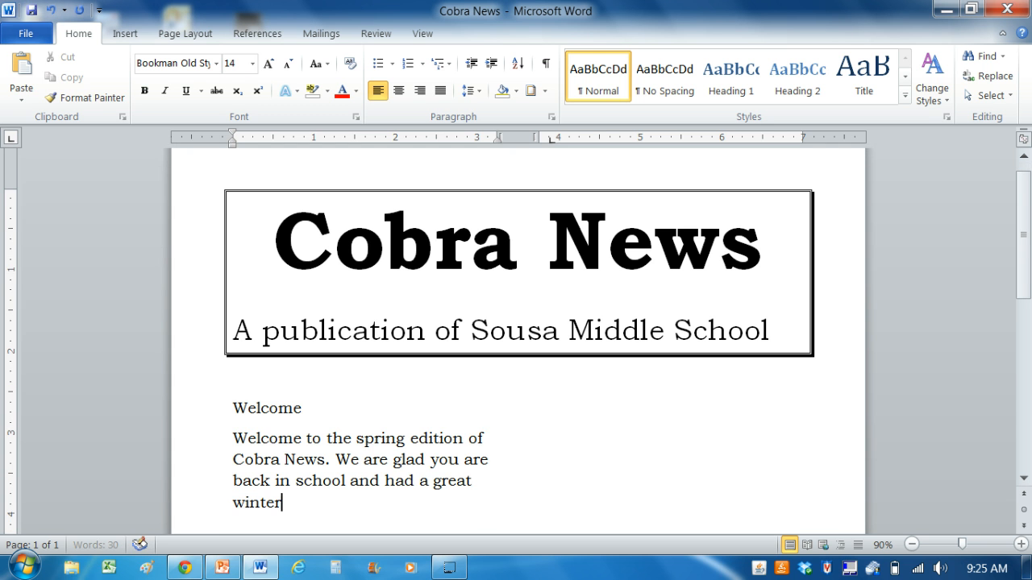
pyautogui.write(' vacation.')
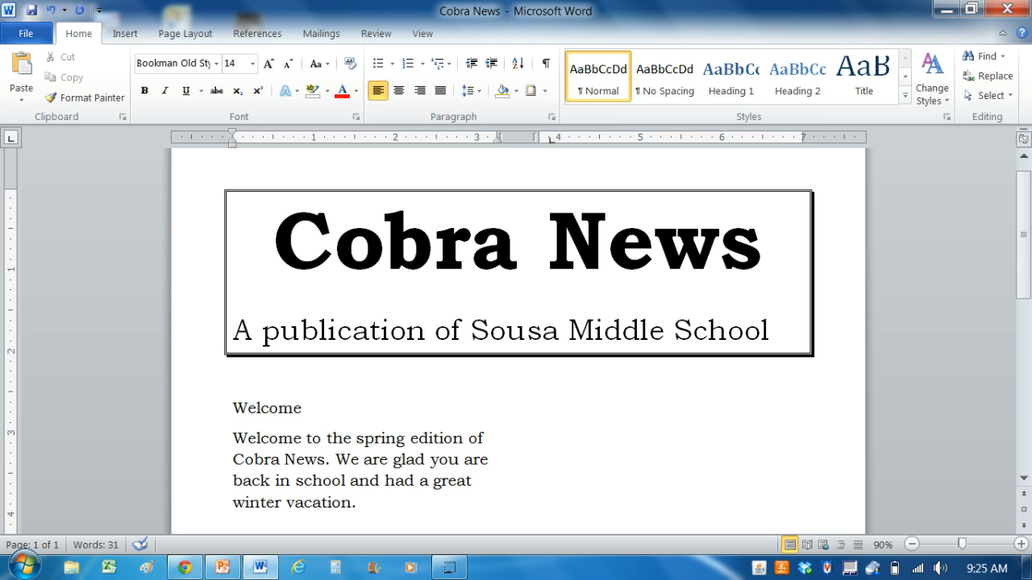
# Start a second paragraph in the Welcome article with "To start off this year, we want to"
pyautogui.press('Return')
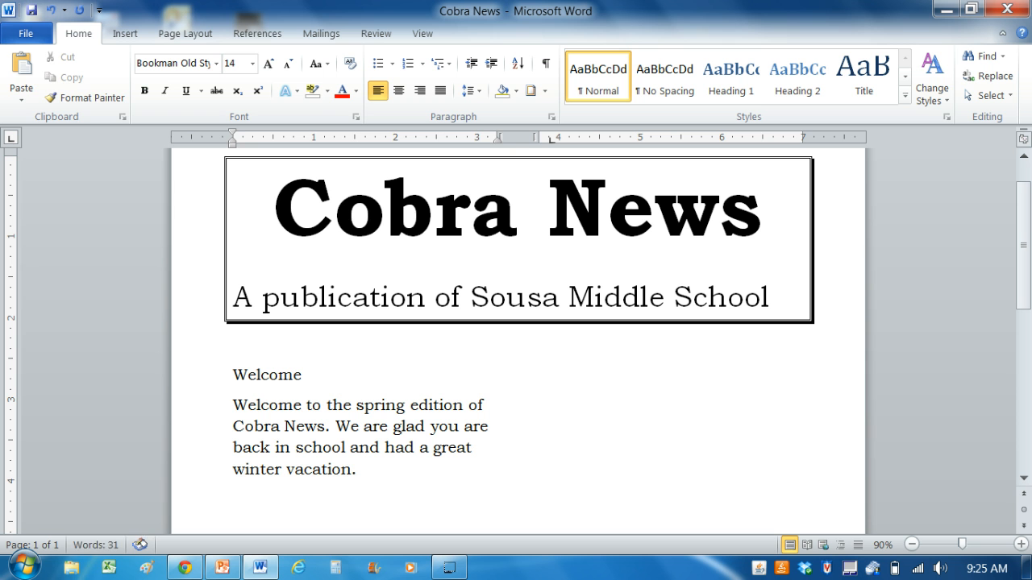
pyautogui.write('To start')
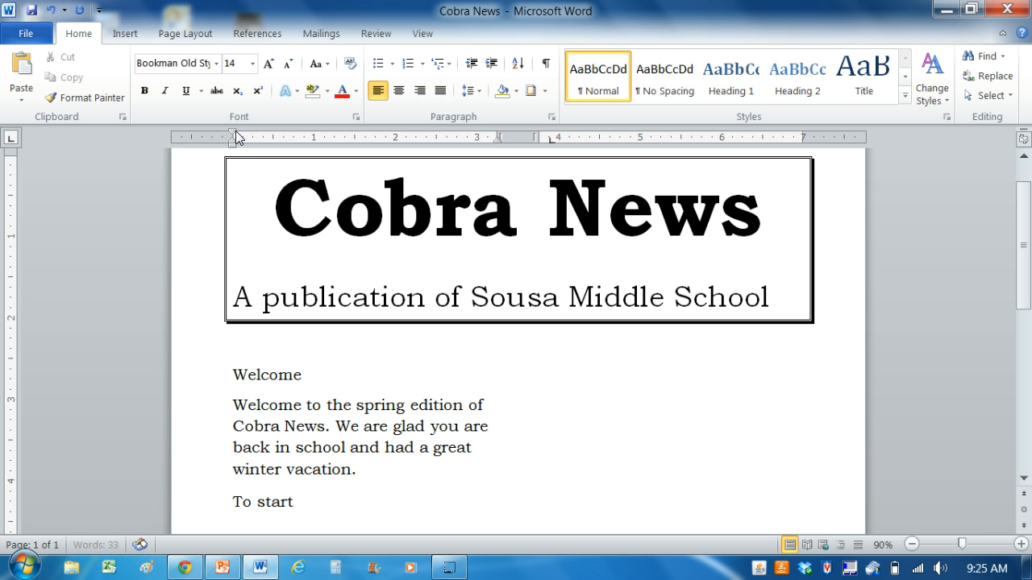
pyautogui.write(' off this ye')
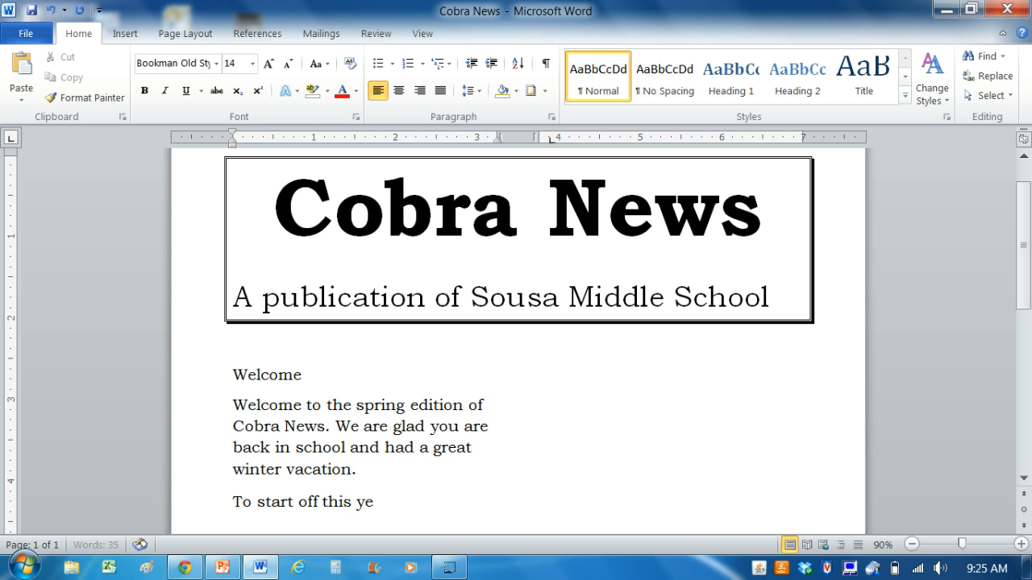
pyautogui.write('ar, we wan')
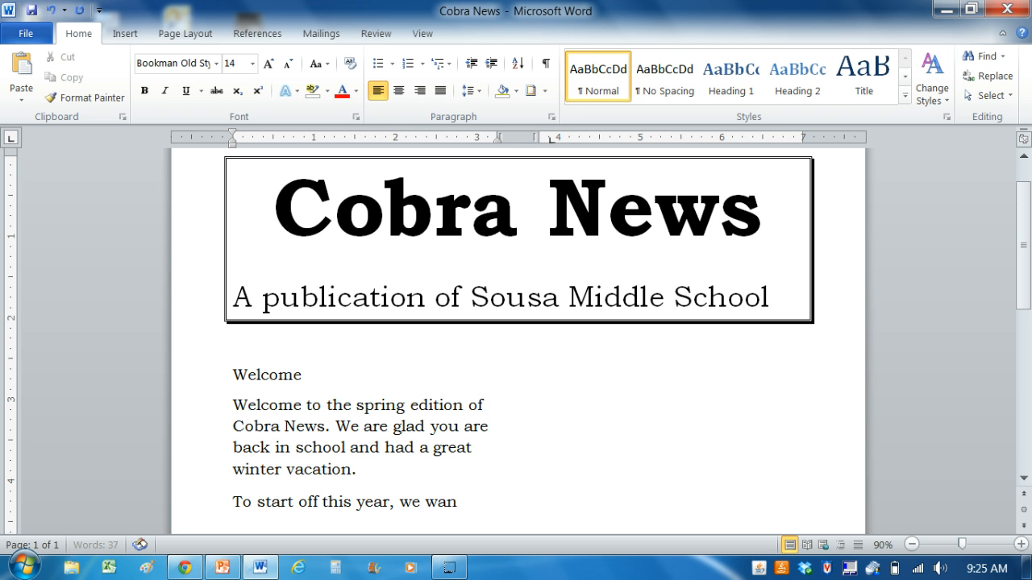
pyautogui.write('t to')
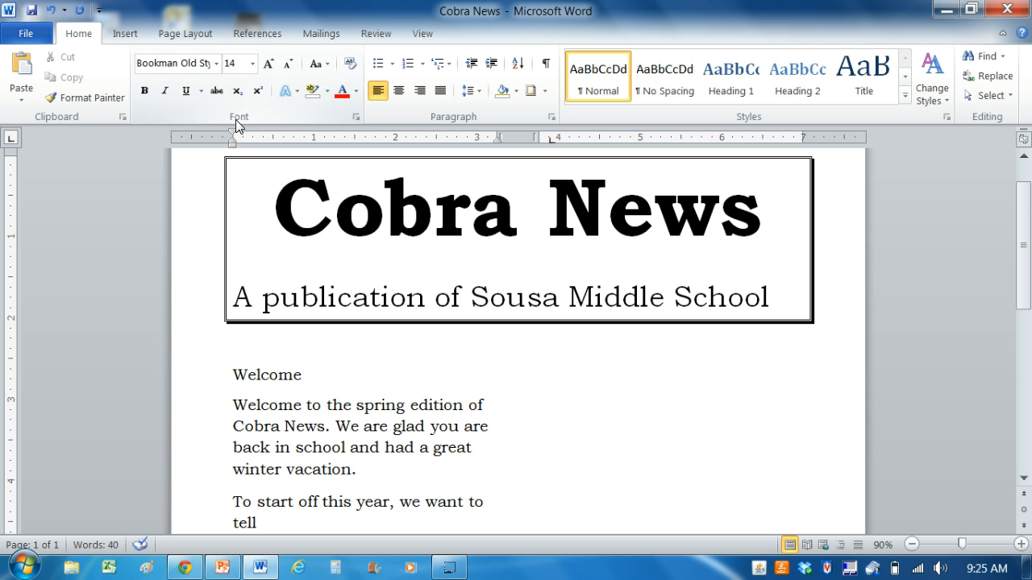
pyautogui.write(' tell you about some')
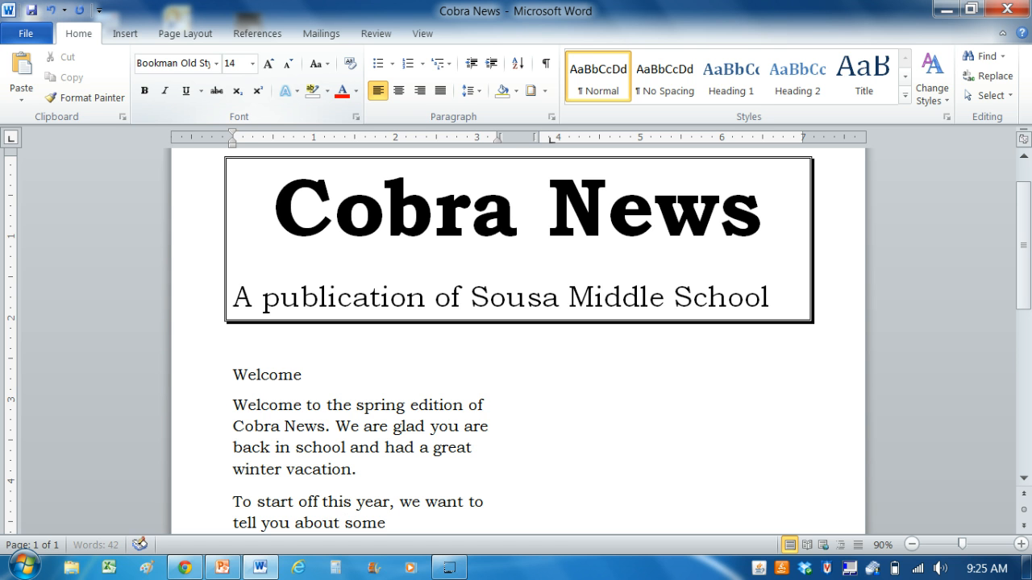
pyautogui.write(' of')
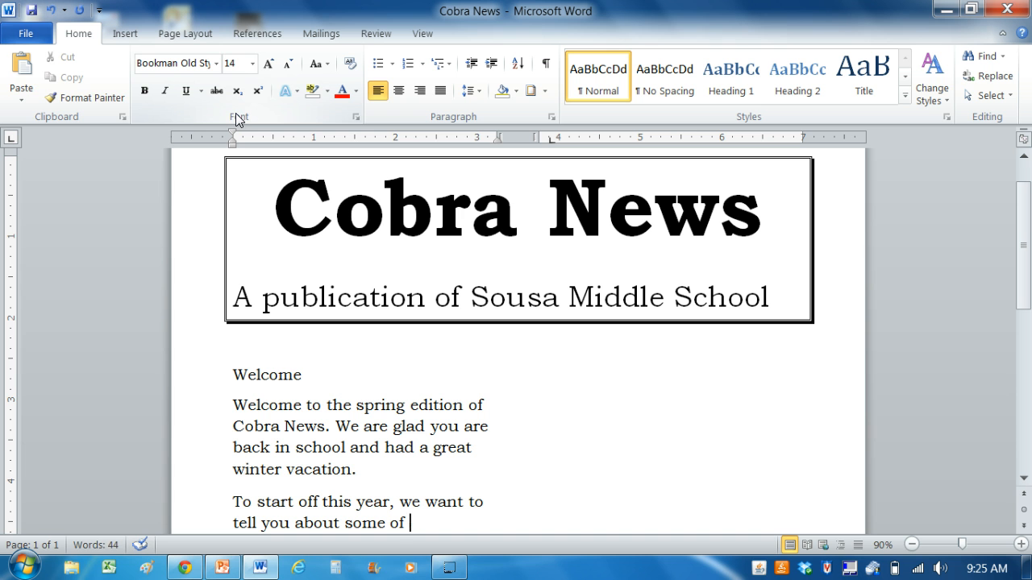
pyautogui.write(' the th')
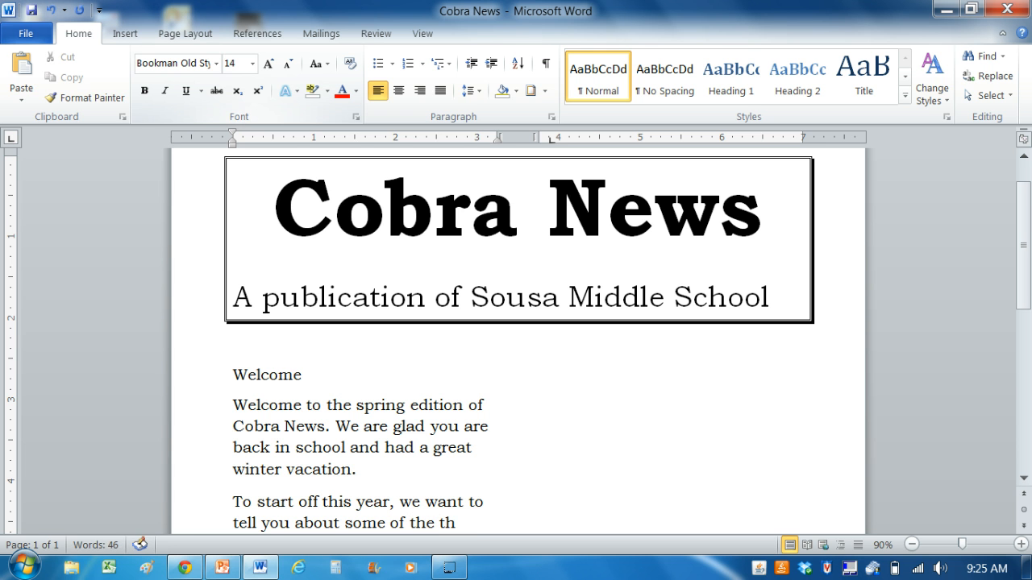
pyautogui.write('ings you')
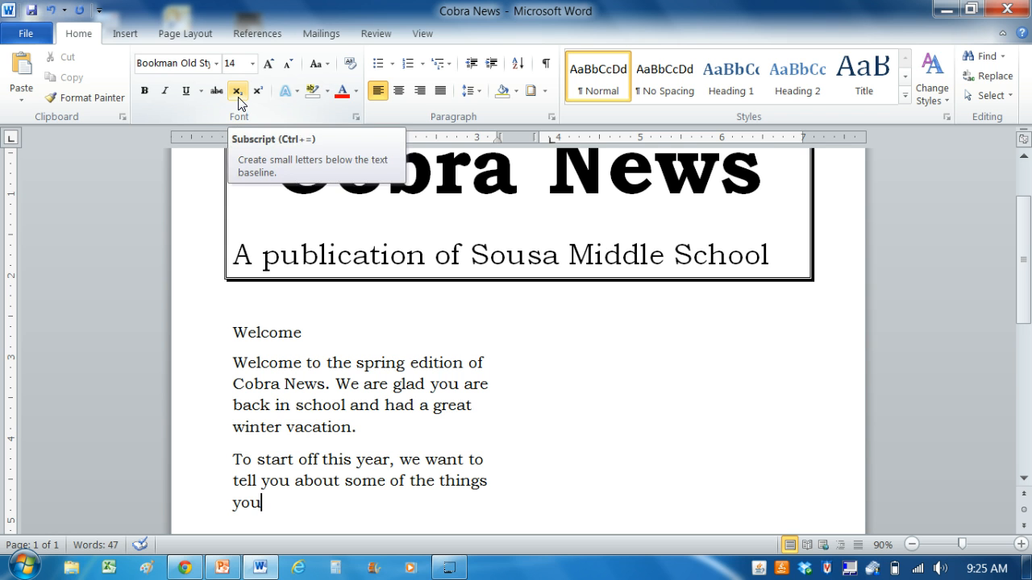
pyautogui.write(' cand d')
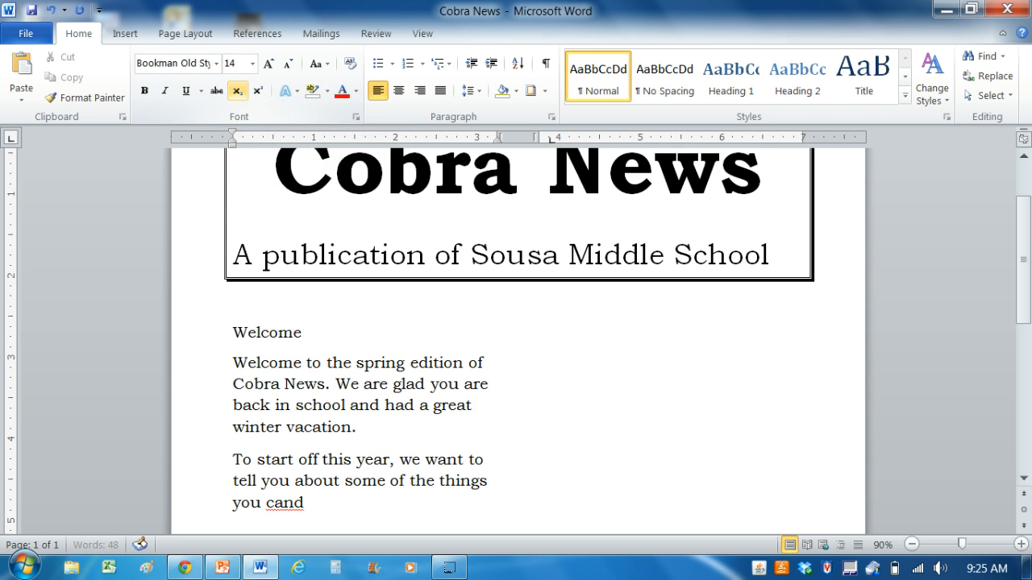
# Continue the second paragraph's sentence with "can do to make you school"
pyautogui.press('BackSpace')
pyautogui.press('BackSpace')
pyautogui.press('BackSpace')
pyautogui.write('n do to  ')
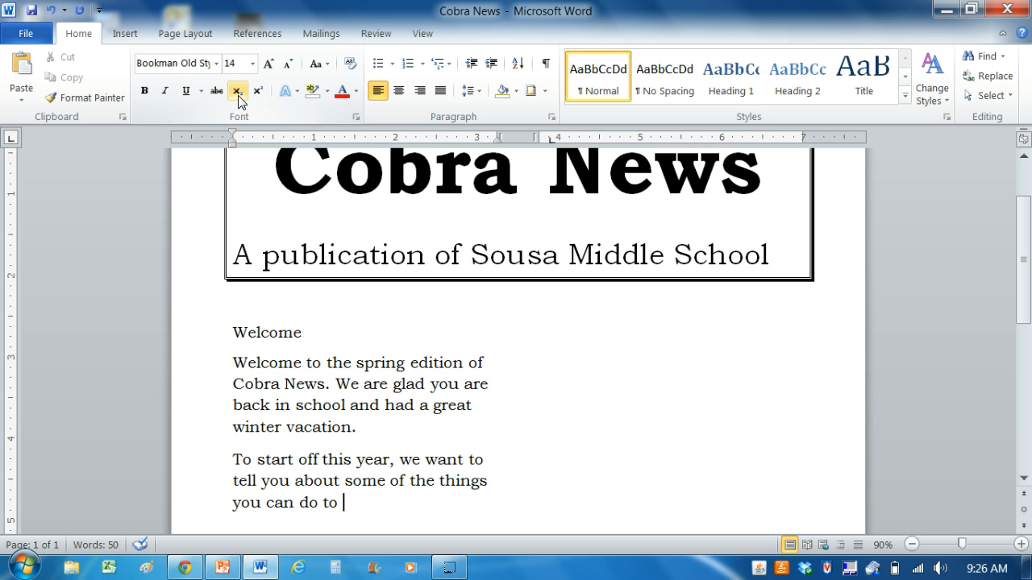
pyautogui.write('make')
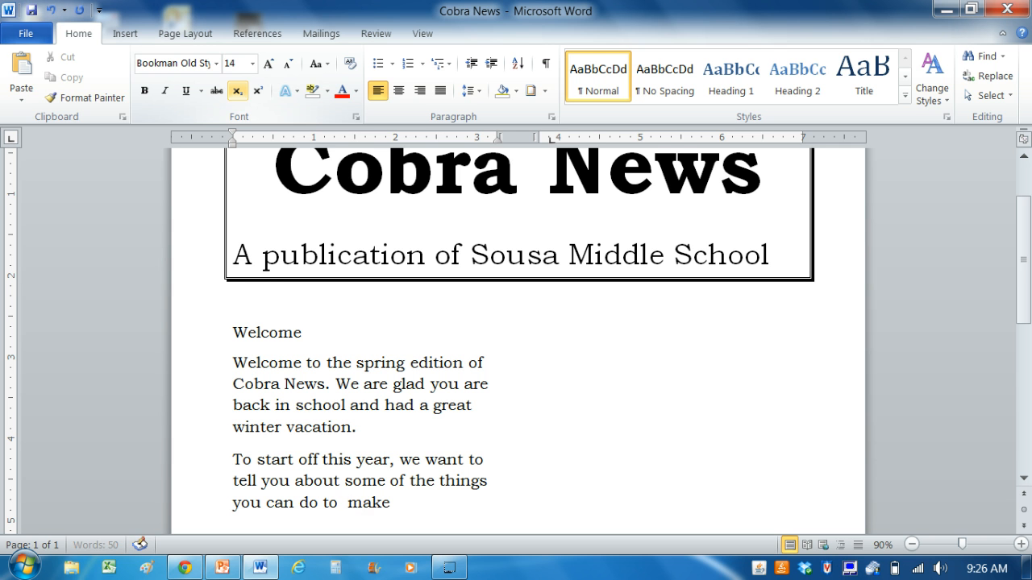
pyautogui.write(' you school')
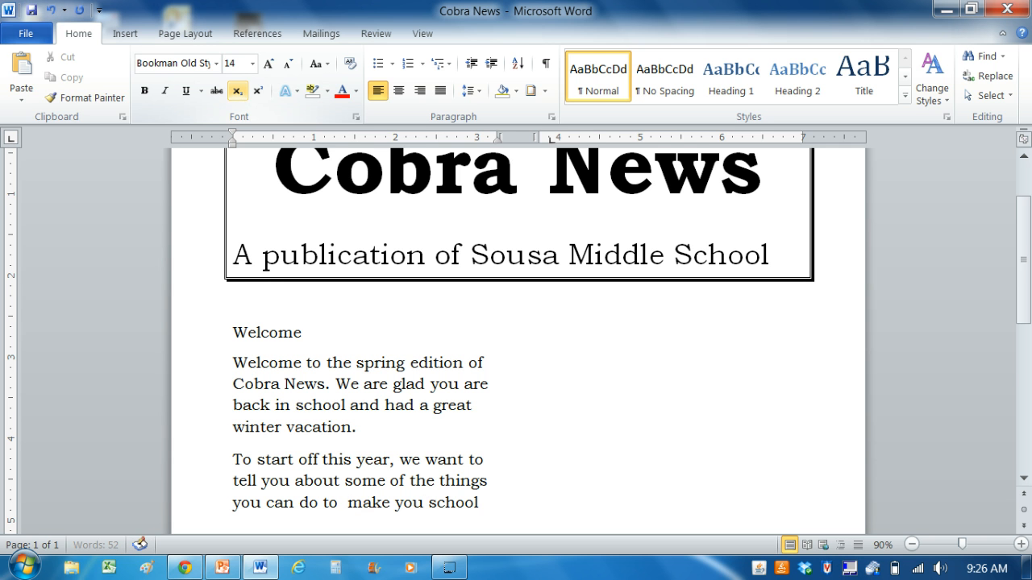
pyautogui.write(' year su')
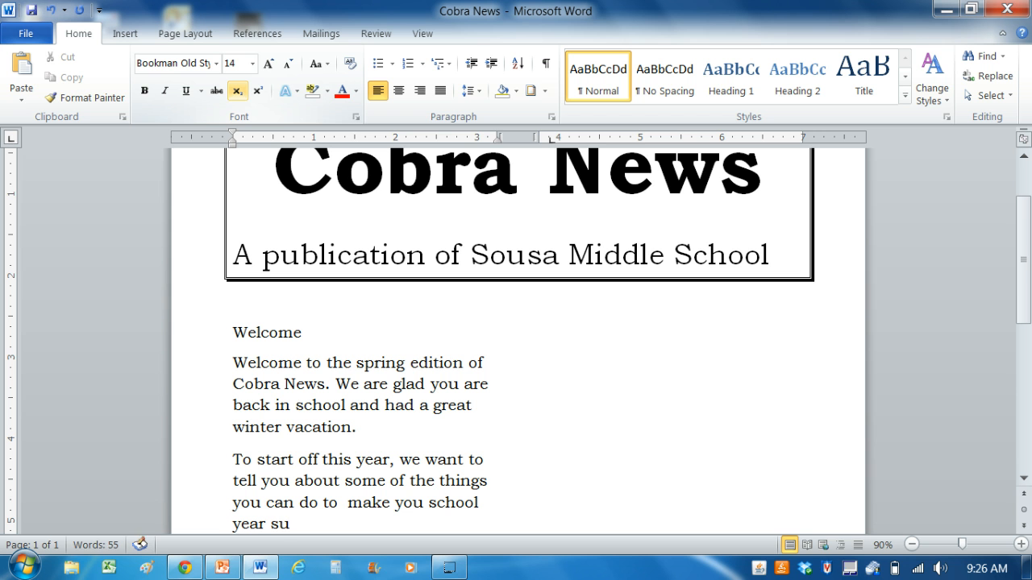
# Finish the second paragraph with "year a success." and save the newsletter
pyautogui.press('BackSpace')
pyautogui.press('BackSpace')
pyautogui.write('a success.')
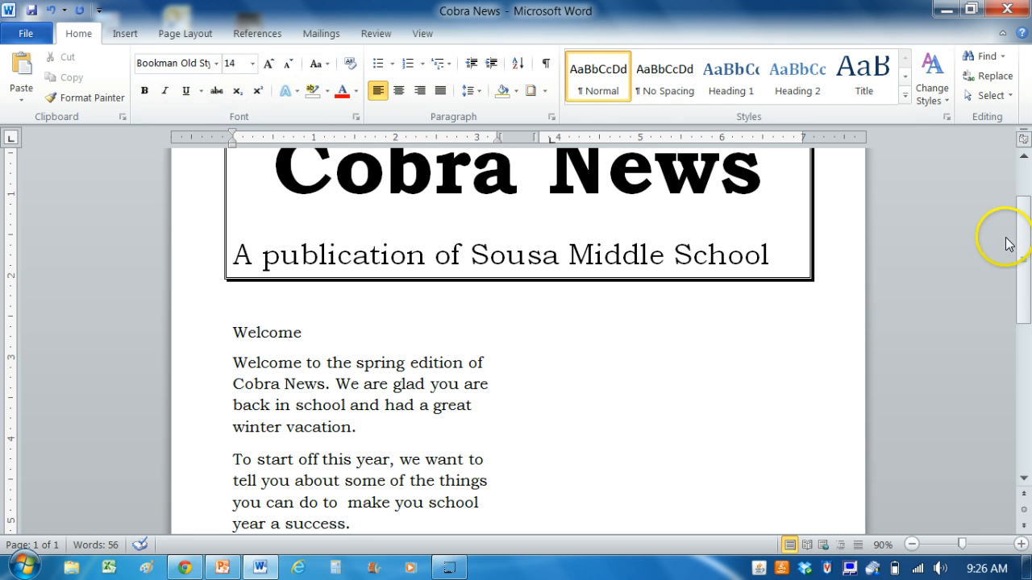
pyautogui.moveTo(1022, 270)
pyautogui.mouseDown()
pyautogui.moveTo(1025, 246)
pyautogui.moveTo(1028, 267)
pyautogui.mouseUp()
pyautogui.hotkey('ctrl', 's')
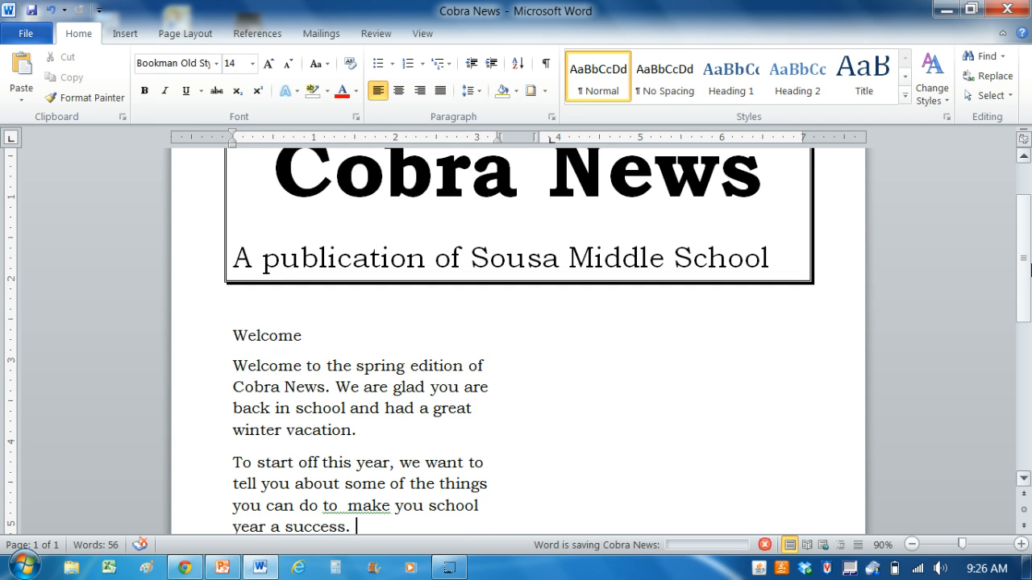
# Remove the extra space between "to" and "make" in the second paragraph using the grammar suggestion
pyautogui.moveTo(1029, 275); pyautogui.dragTo(1029, 329)
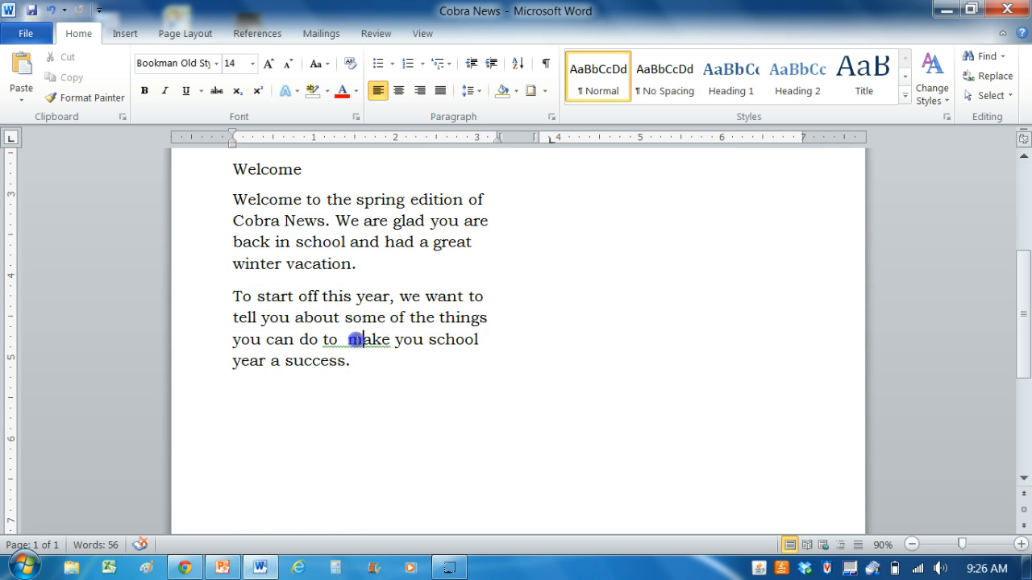
pyautogui.rightClick(355, 341)
pyautogui.click(438, 132)
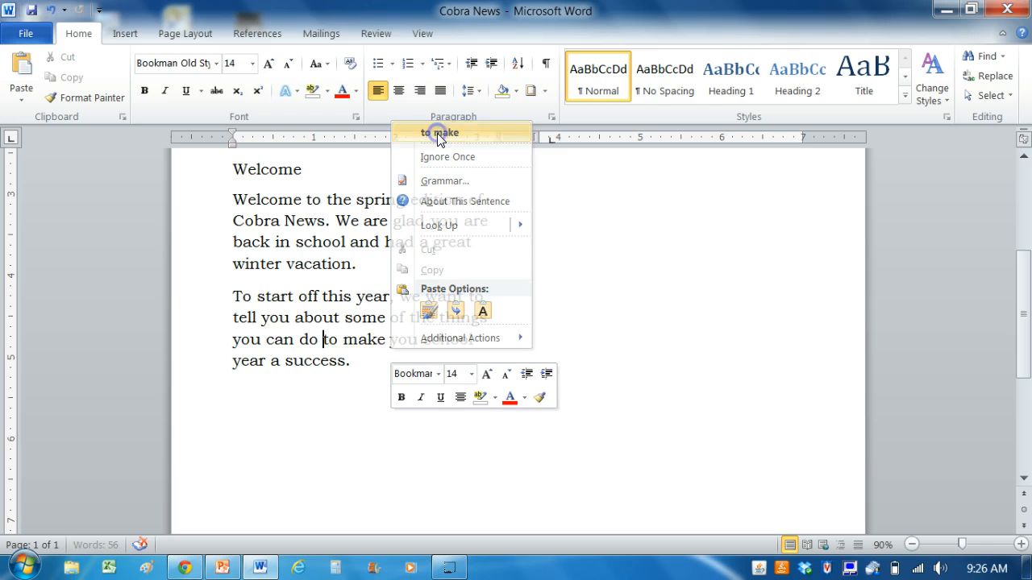
pyautogui.click(382, 403)
pyautogui.moveTo(1021, 326); pyautogui.dragTo(1021, 256)
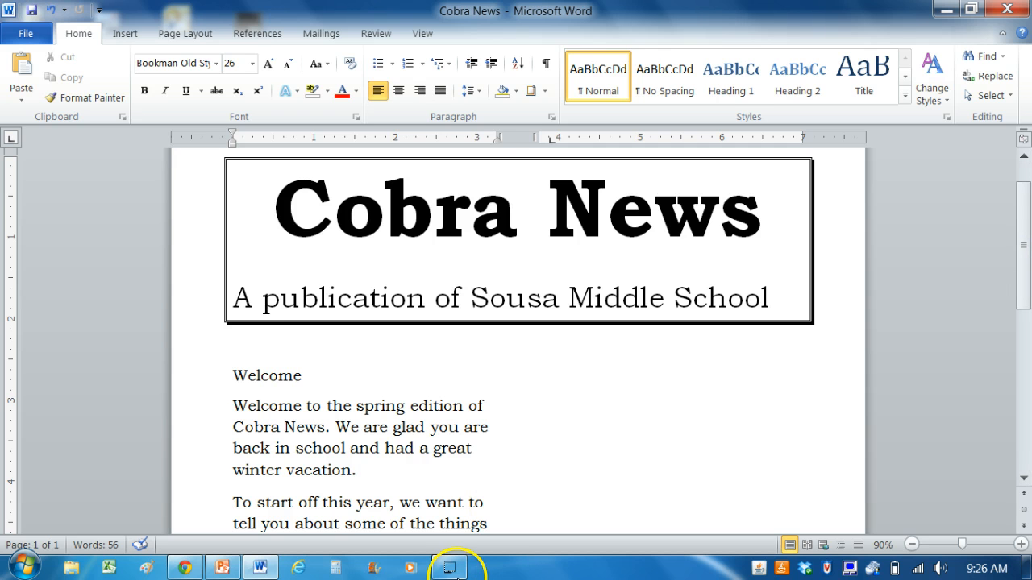